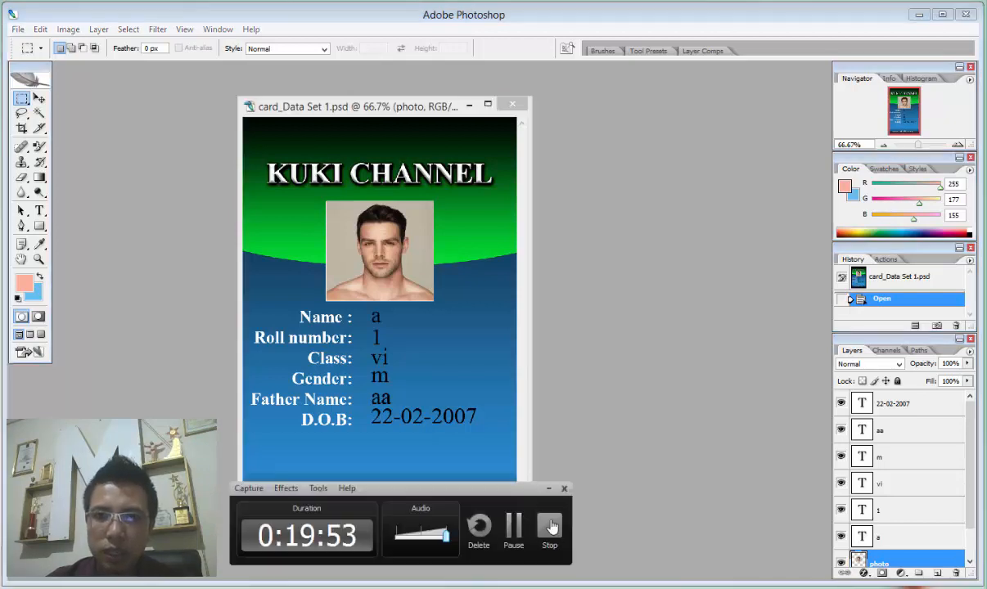
{"action": "left_click", "coordinate": [545, 523]}
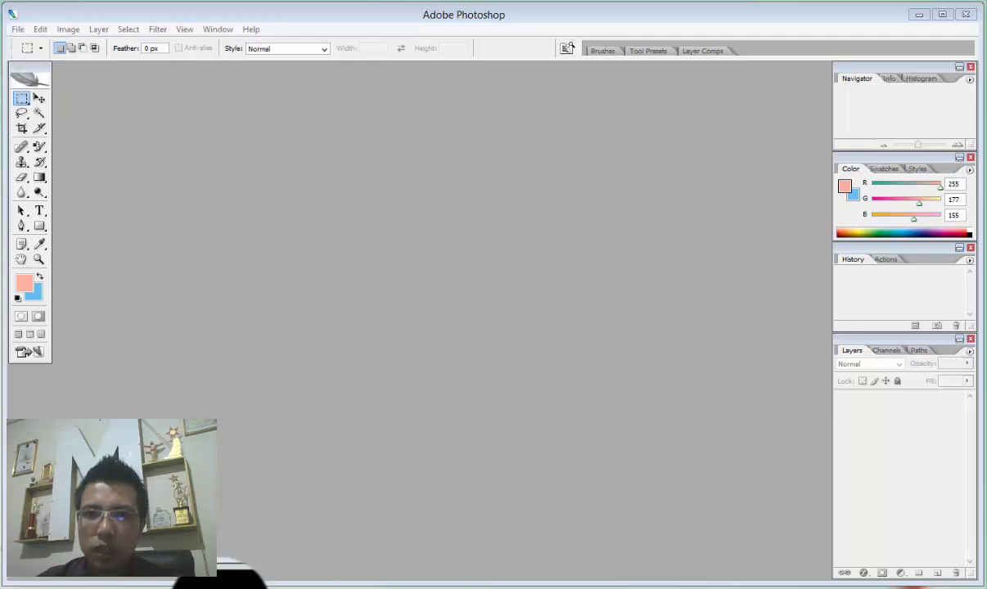
- Open the Book1 text file from the id folder in Notepad and examine its columns of card data
{"action": "left_click", "coordinate": [195, 586]}
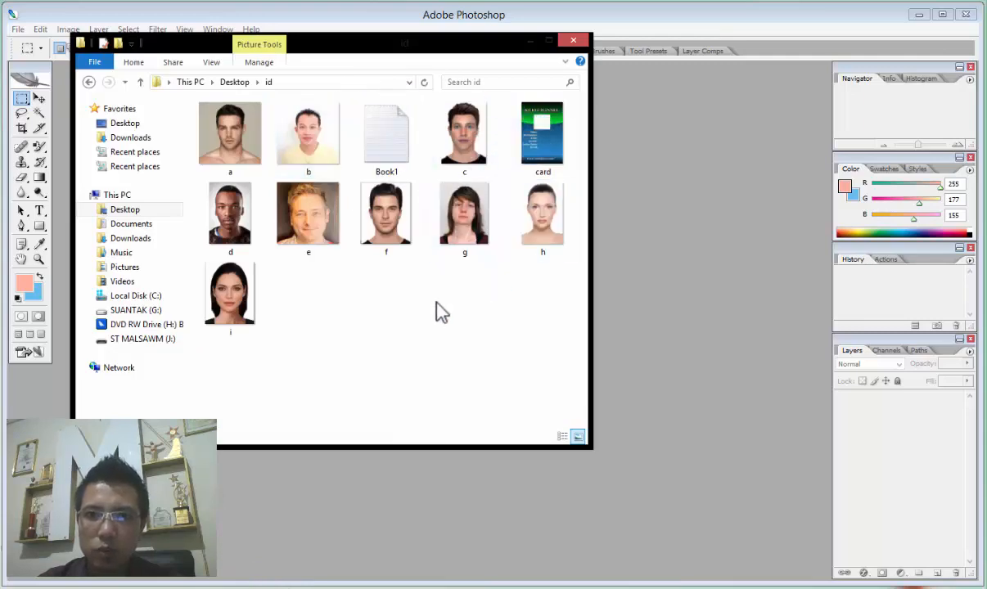
{"action": "left_click_drag", "start_coordinate": [386, 217], "coordinate": [369, 206]}
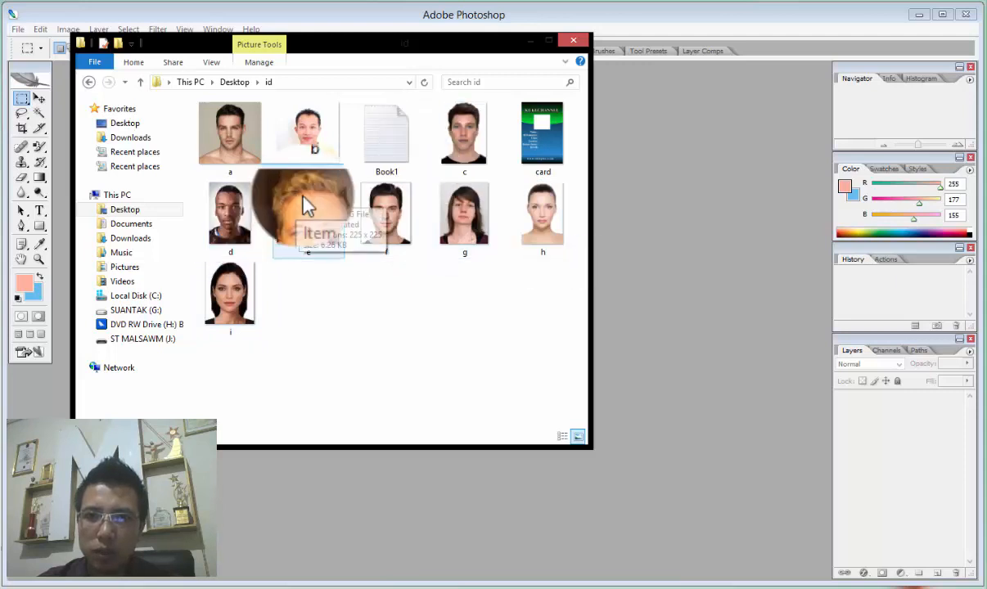
{"action": "double_click", "coordinate": [400, 157]}
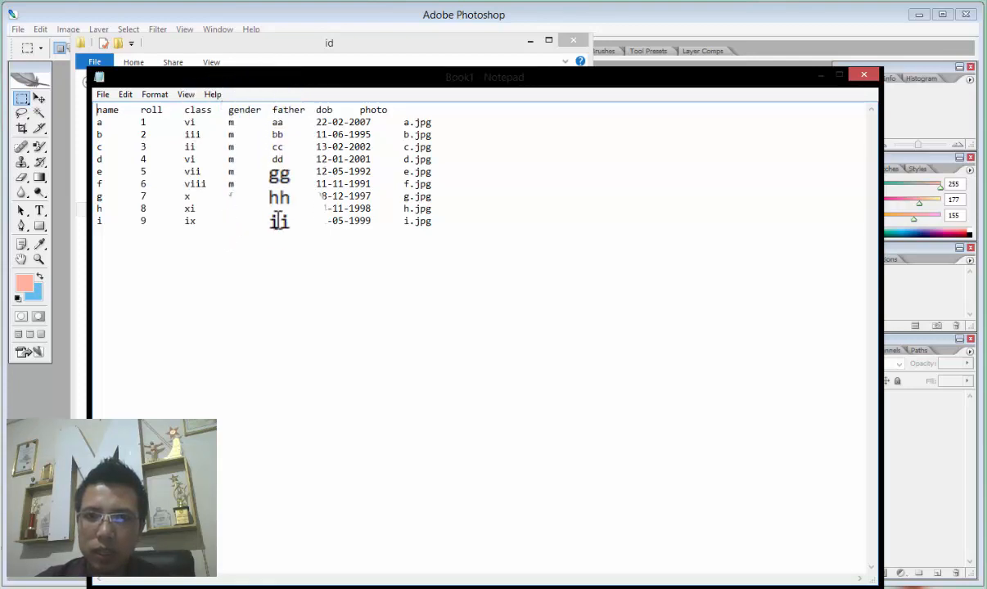
{"action": "left_click_drag", "start_coordinate": [272, 121], "coordinate": [285, 198]}
{"action": "left_click", "coordinate": [285, 221]}
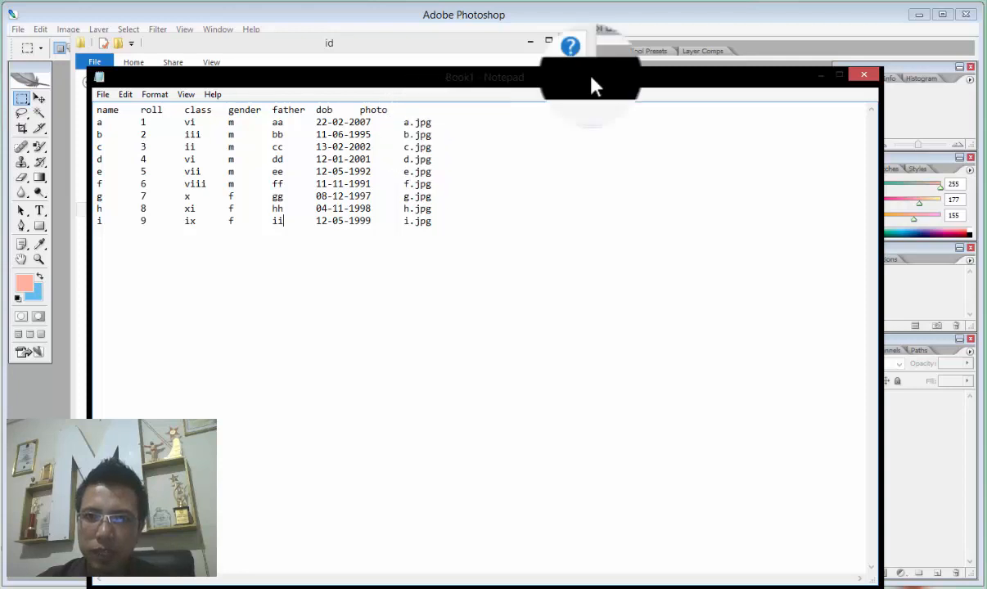
- Launch Excel and enter the headers name and roll in cells A1 and B1 of the blank workbook
{"action": "key", "text": "super"}
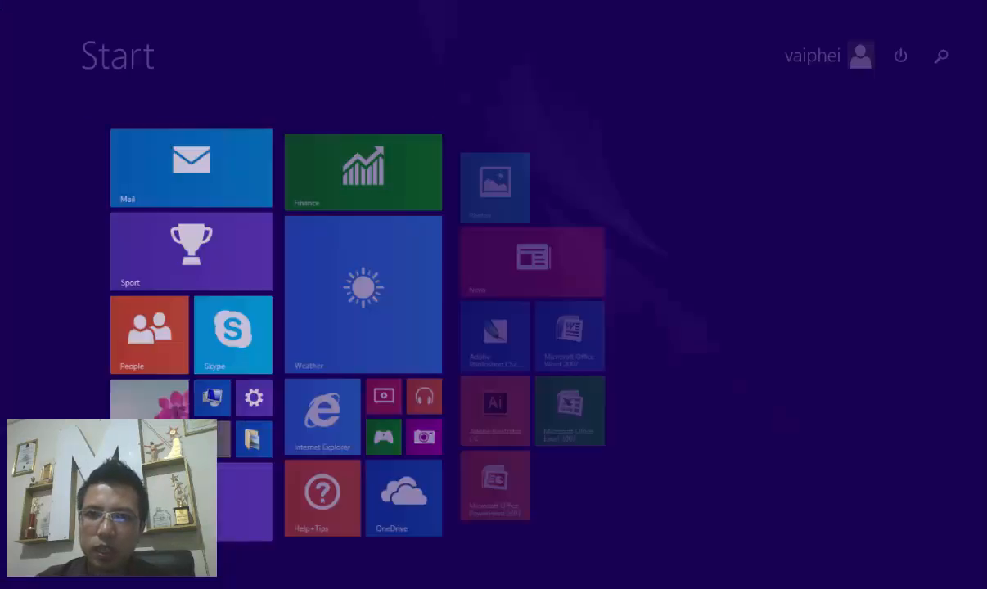
{"action": "left_click", "coordinate": [568, 421]}
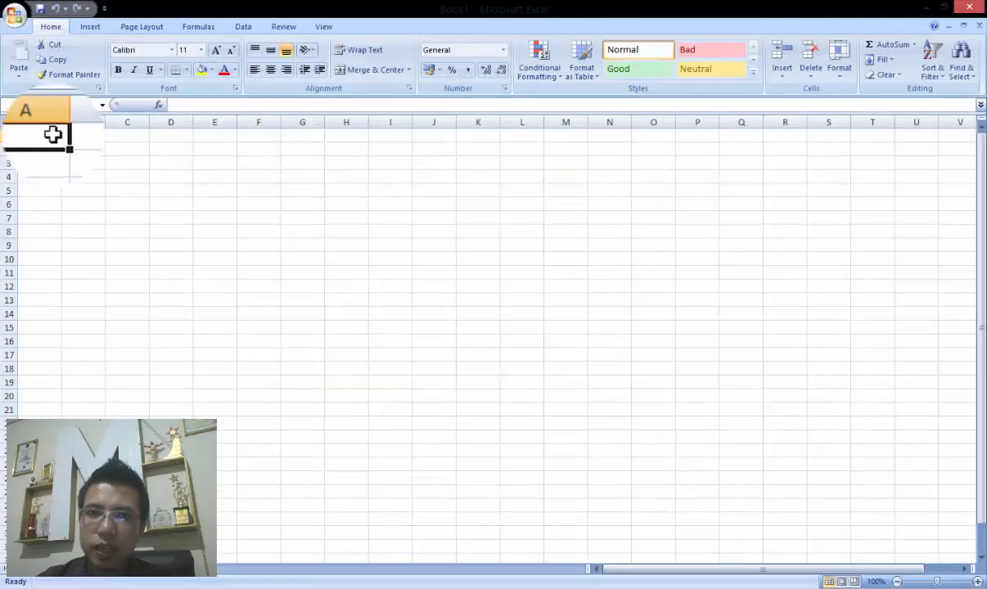
{"action": "type", "text": "name"}
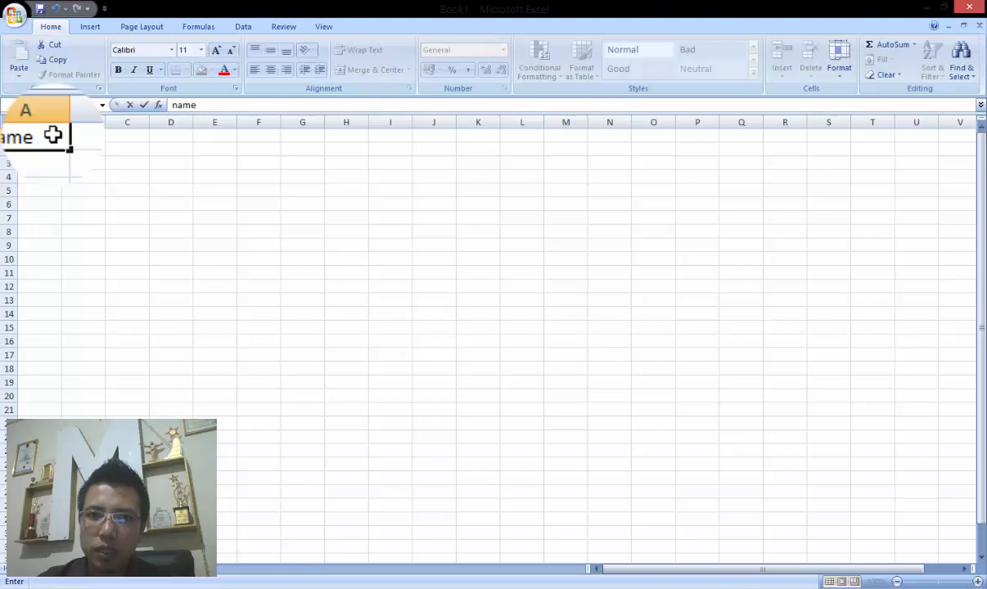
{"action": "key", "text": "Tab"}
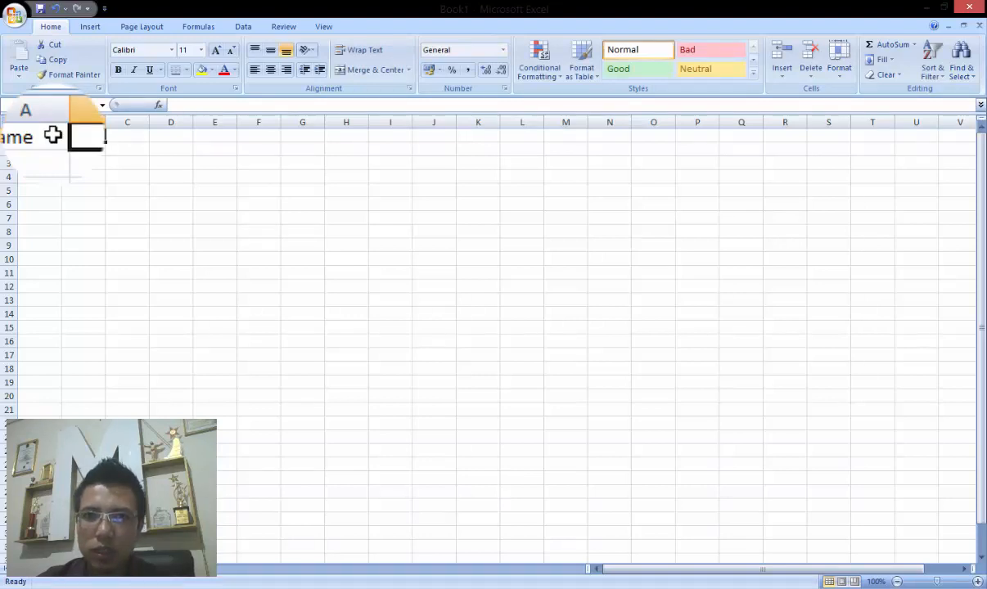
{"action": "type", "text": "roll"}
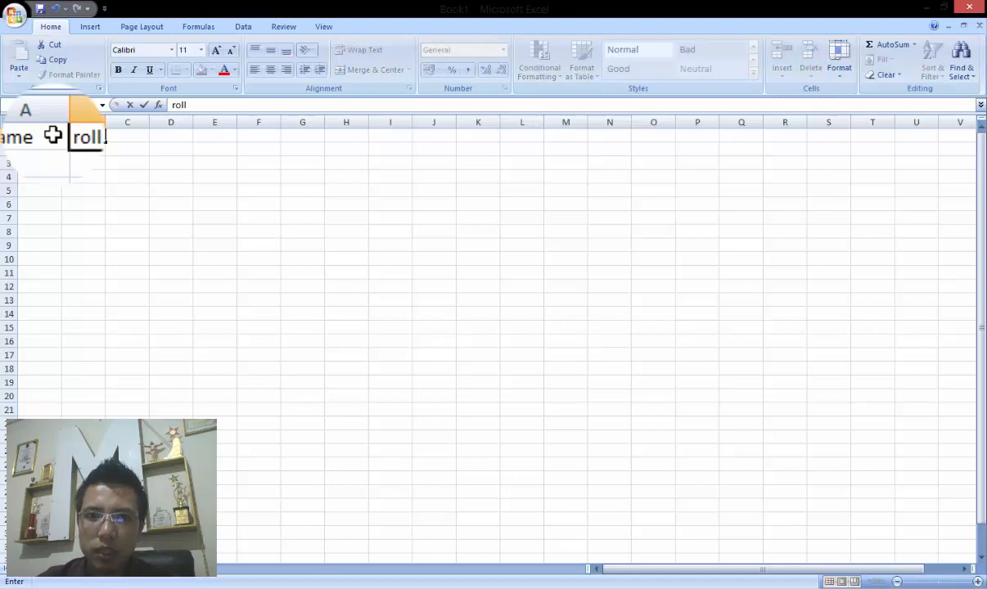
- Consult the column names in the Book1 text file and enter the headers class and gender in C1 and D1
{"action": "left_click", "coordinate": [396, 583]}
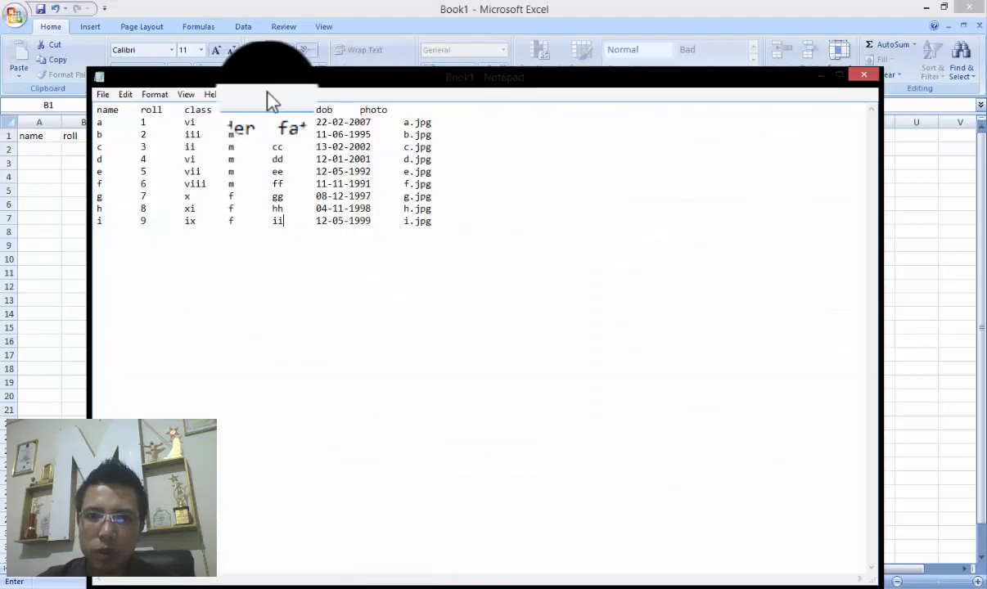
{"action": "left_click_drag", "start_coordinate": [236, 79], "coordinate": [418, 140]}
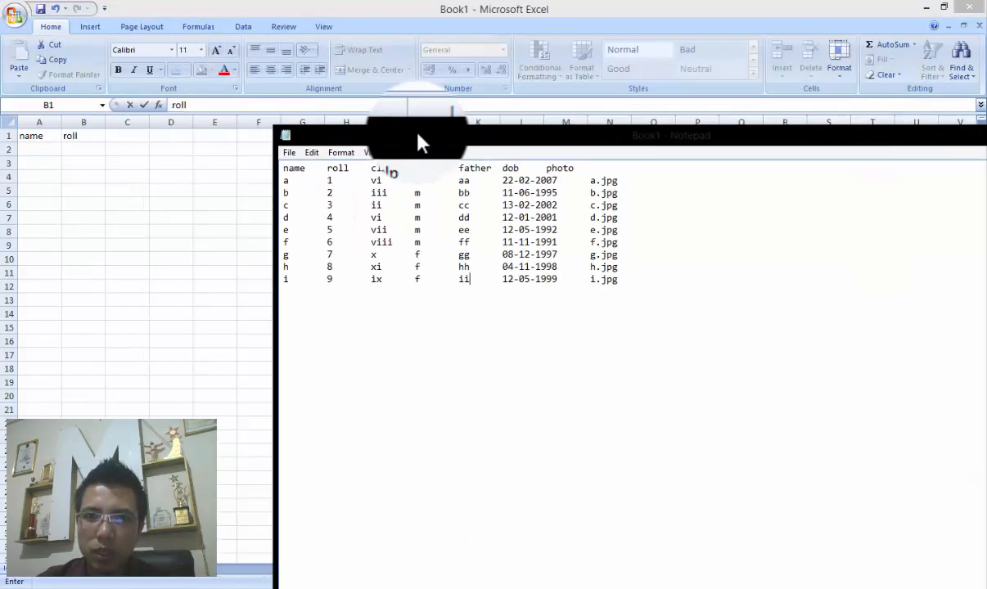
{"action": "left_click", "coordinate": [113, 138]}
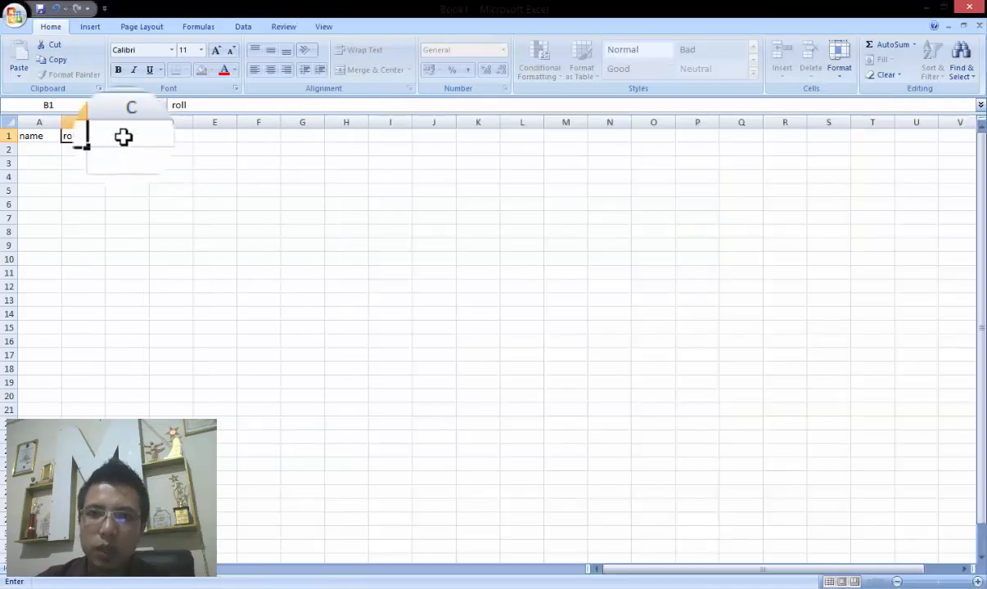
{"action": "left_click", "coordinate": [122, 135]}
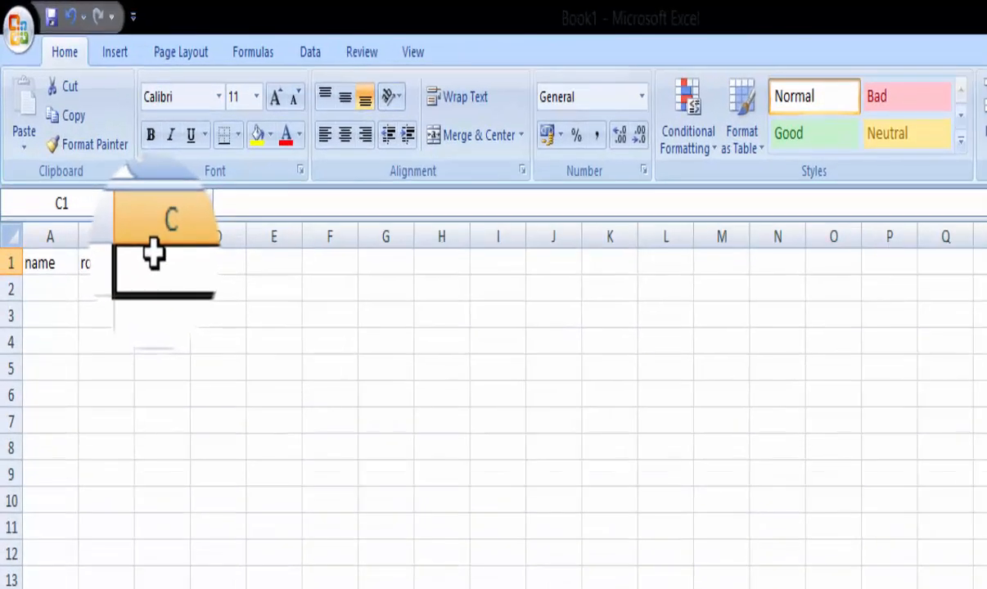
{"action": "type", "text": "class"}
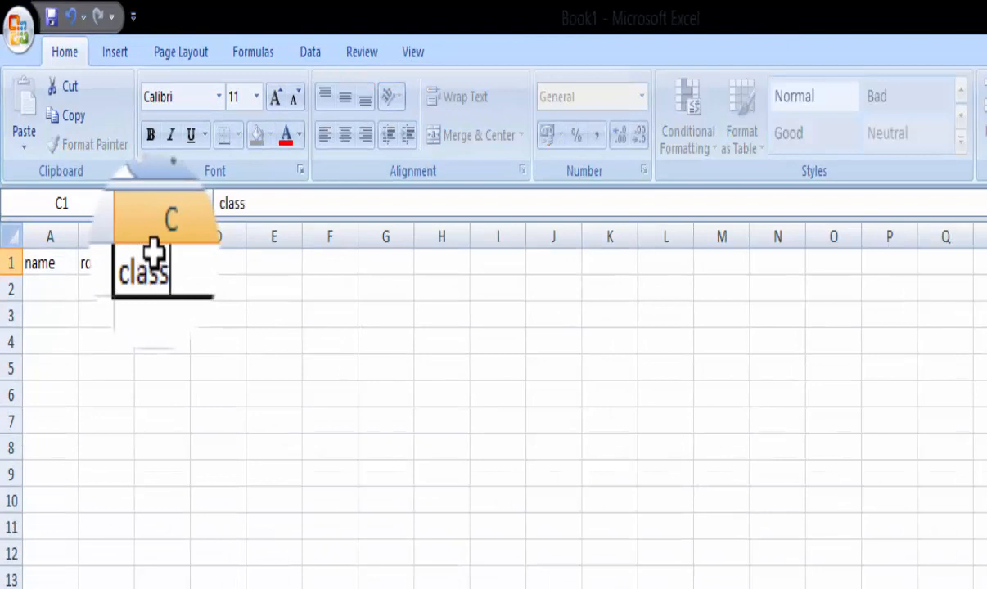
{"action": "left_click", "coordinate": [222, 271]}
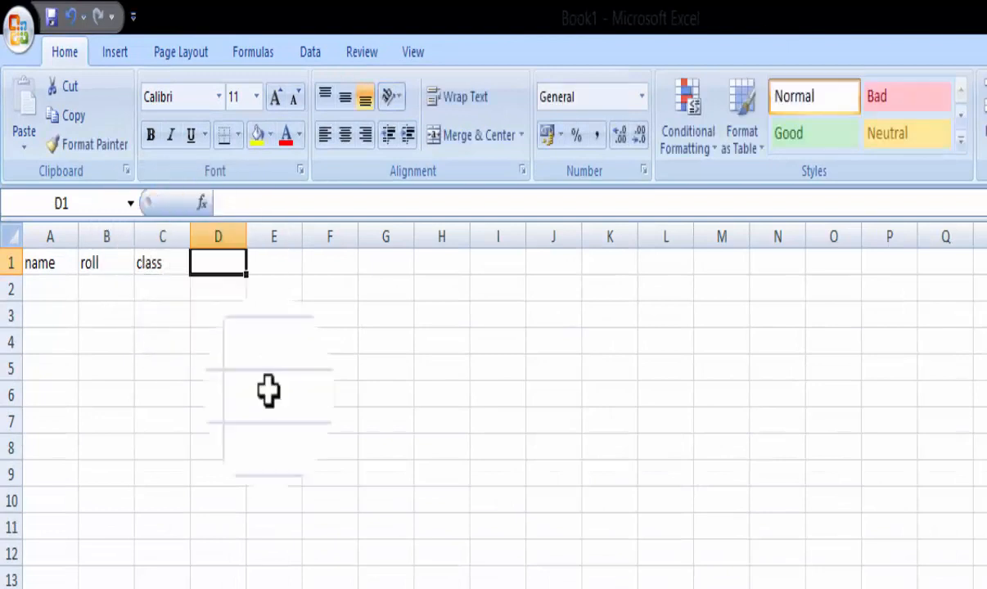
{"action": "key", "text": "alt+Tab"}
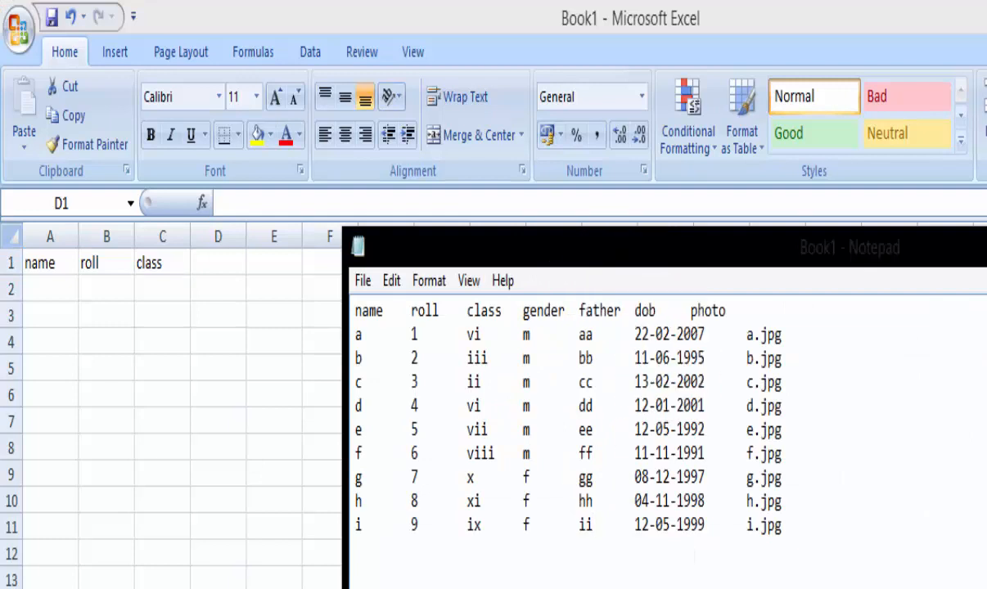
{"action": "key", "text": "alt+Tab"}
{"action": "type", "text": "g"}
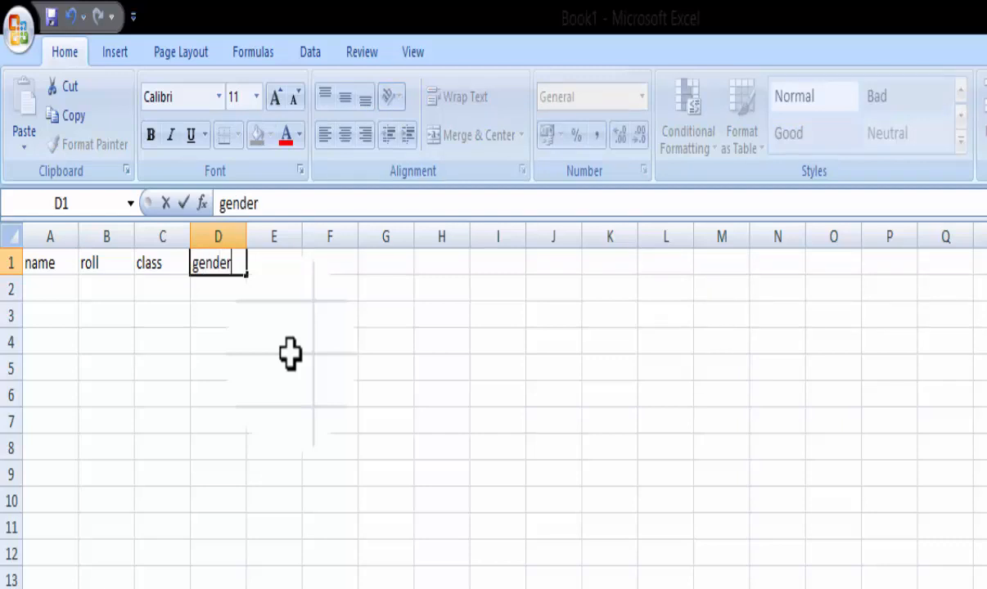
- Enter the headers father, dob and photo in E1 to G1, checking them against the Book1 text file
{"action": "left_click", "coordinate": [282, 270]}
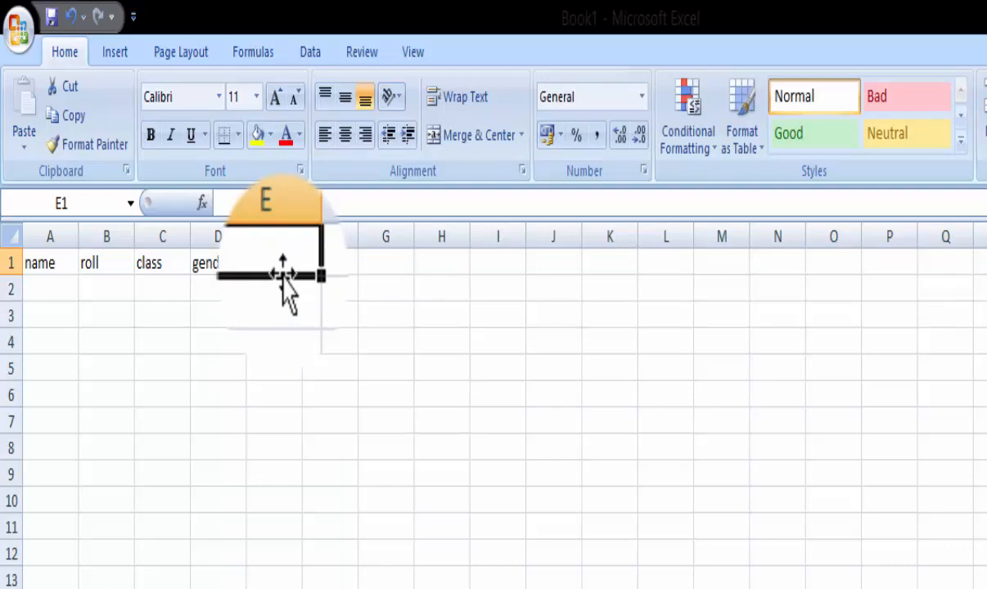
{"action": "type", "text": "father"}
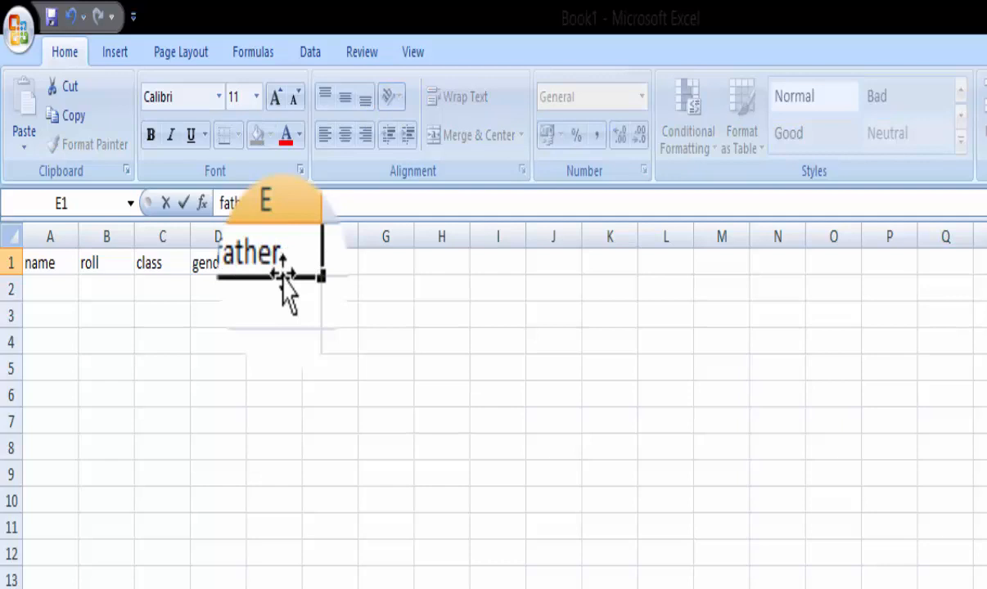
{"action": "key", "text": "Tab"}
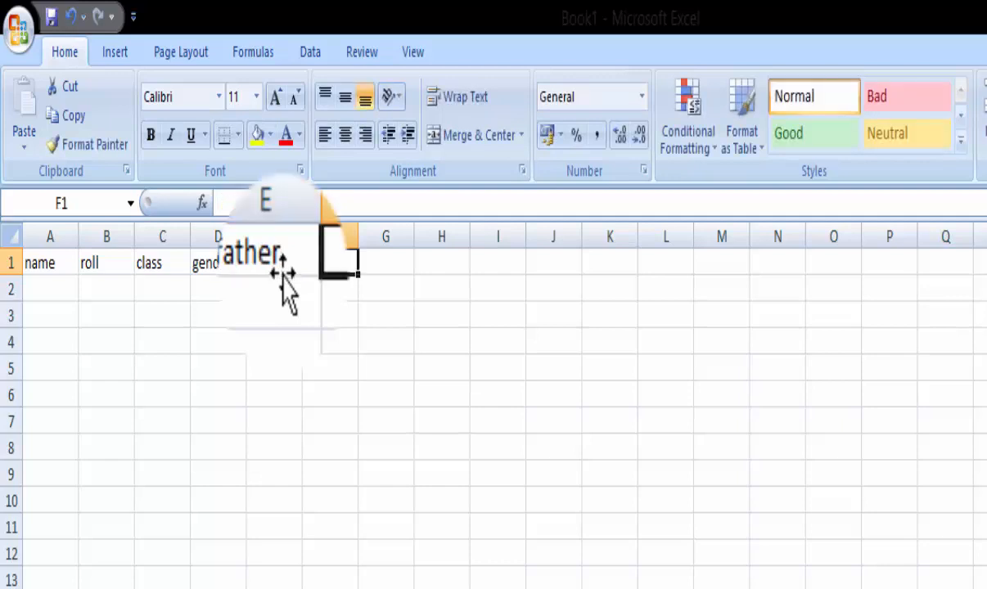
{"action": "type", "text": "dob"}
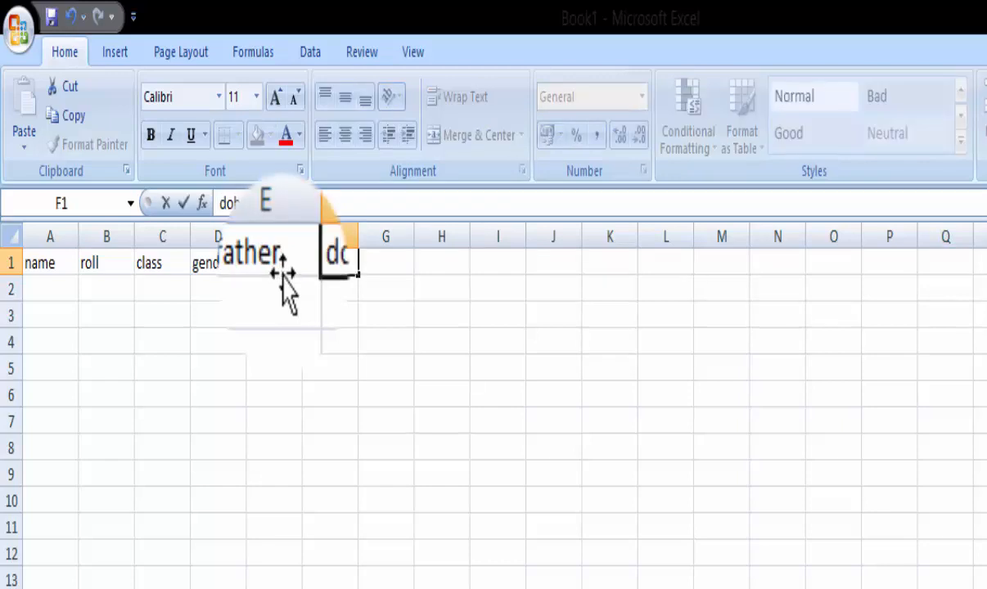
{"action": "key", "text": "Tab"}
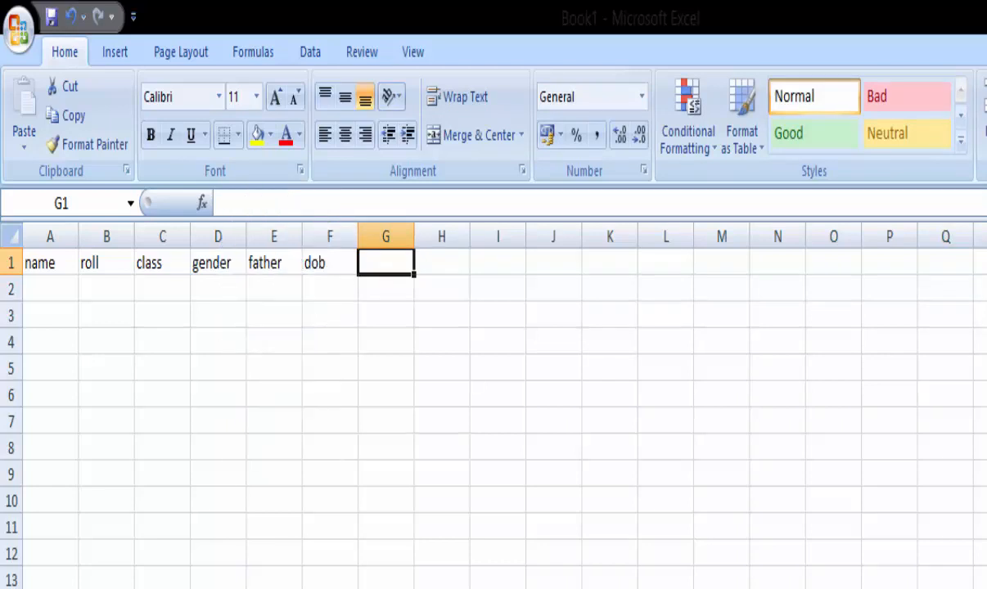
{"action": "key", "text": "alt+Tab"}
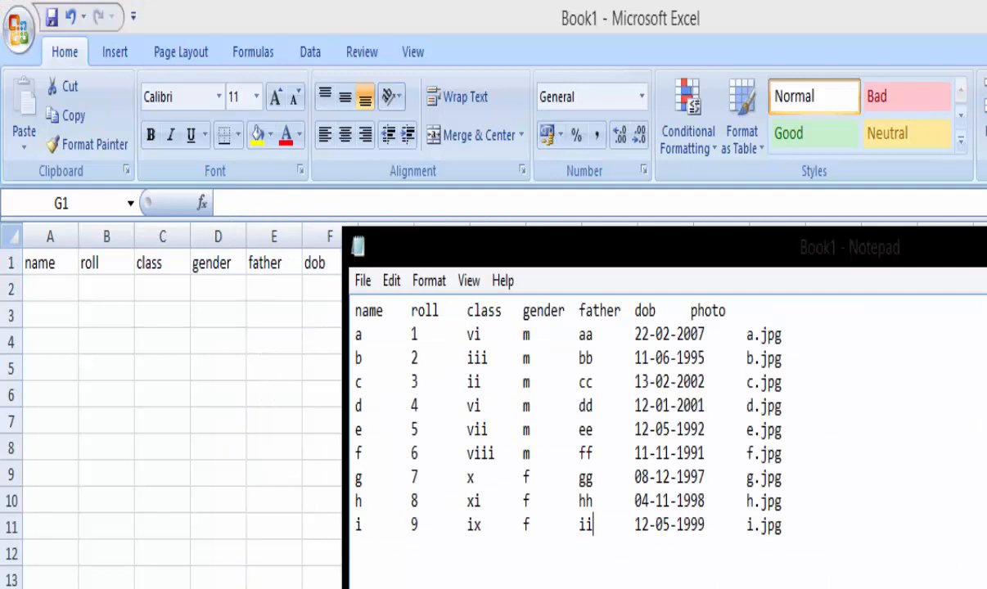
{"action": "key", "text": "alt+Tab"}
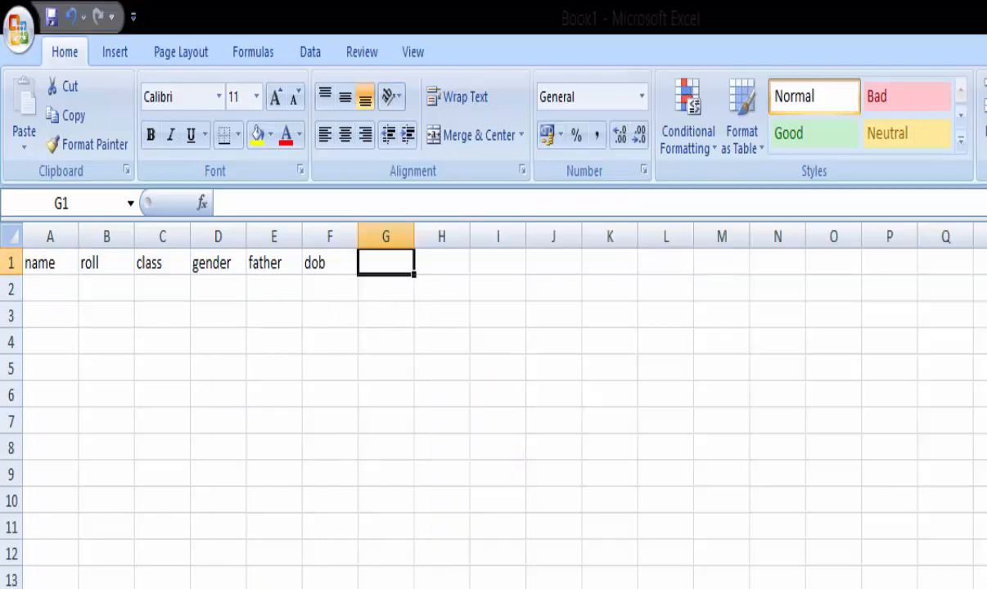
{"action": "type", "text": "phot"}
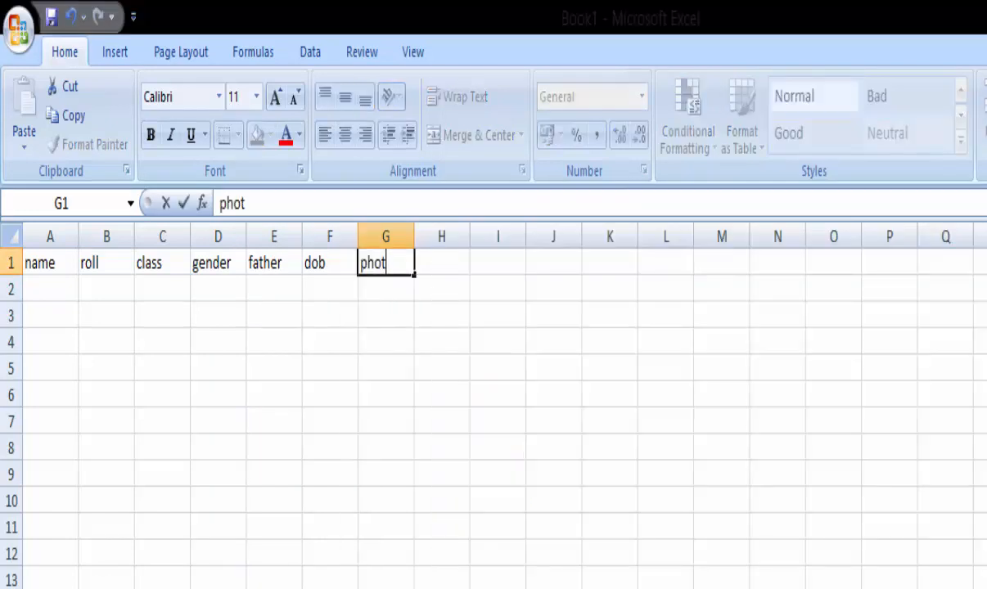
- Fill the name column with the letters a to i in cells A2 to A10
{"action": "left_click", "coordinate": [49, 289]}
{"action": "type", "text": "a"}
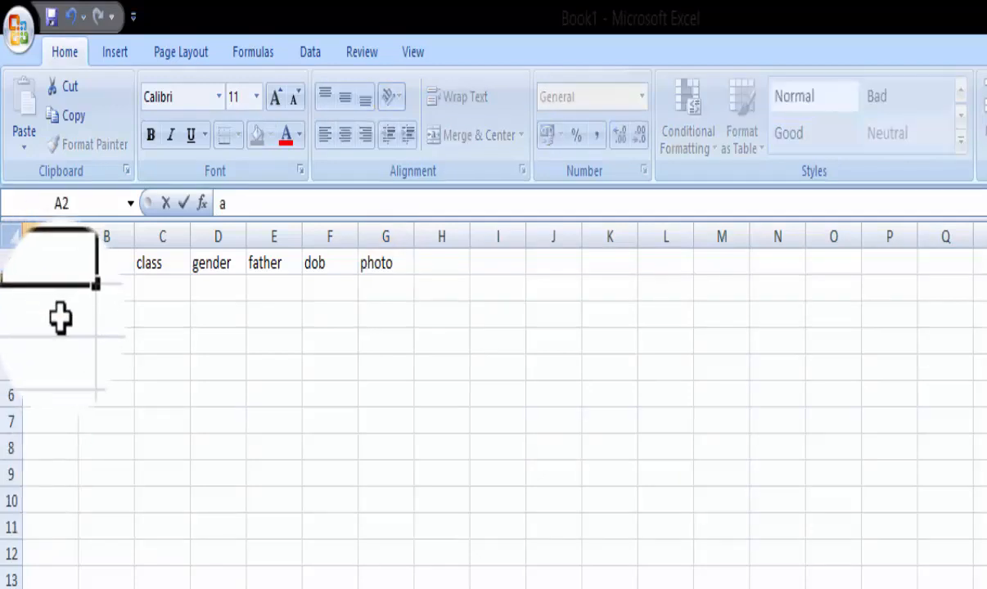
{"action": "left_click", "coordinate": [61, 320]}
{"action": "type", "text": "b"}
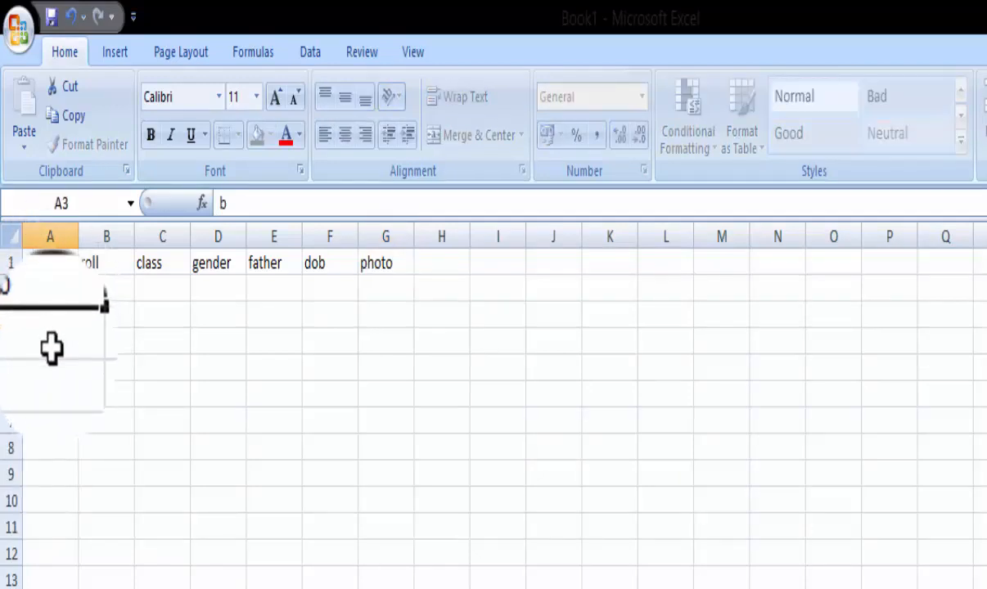
{"action": "left_click", "coordinate": [51, 348]}
{"action": "type", "text": "c"}
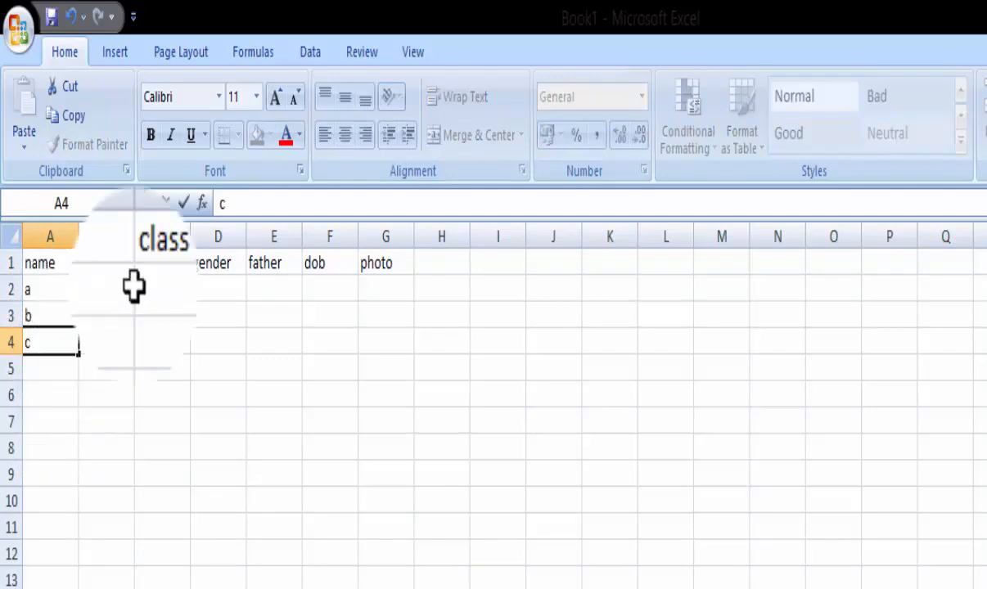
{"action": "left_click", "coordinate": [49, 368]}
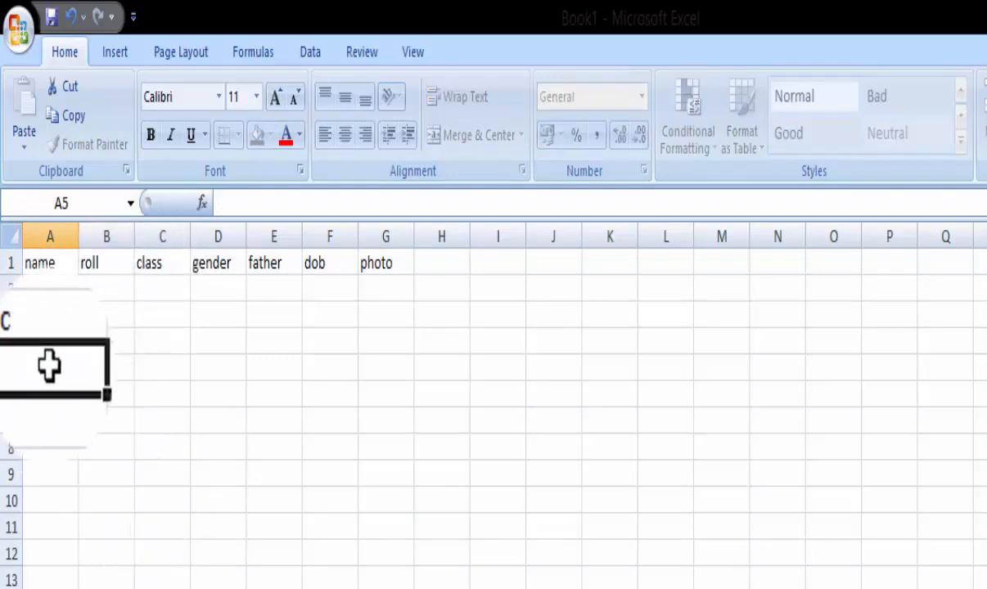
{"action": "type", "text": "d"}
{"action": "left_click", "coordinate": [55, 397]}
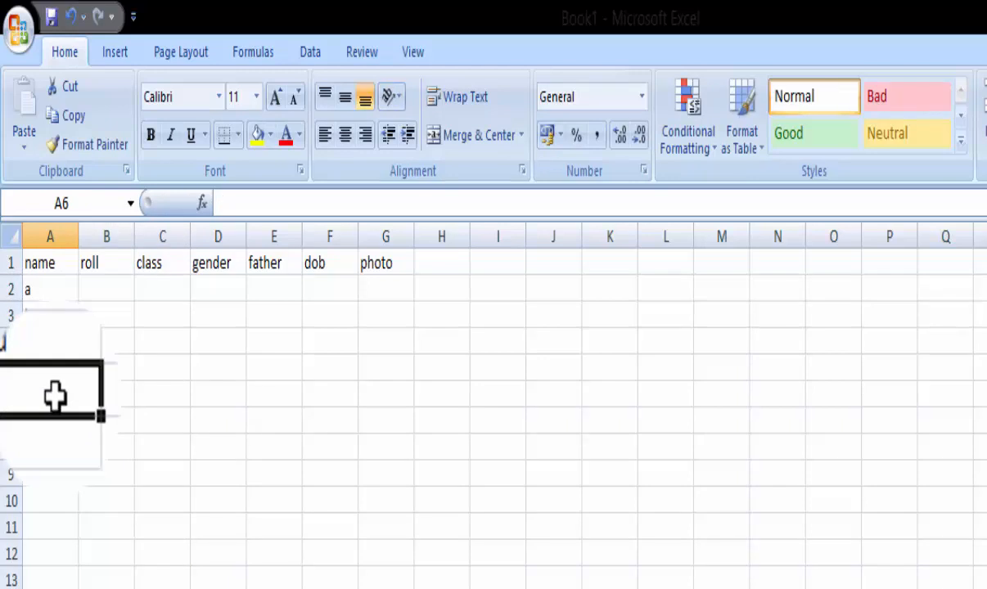
{"action": "type", "text": "e"}
{"action": "left_click", "coordinate": [55, 423]}
{"action": "type", "text": "f"}
{"action": "left_click", "coordinate": [55, 449]}
{"action": "type", "text": "g"}
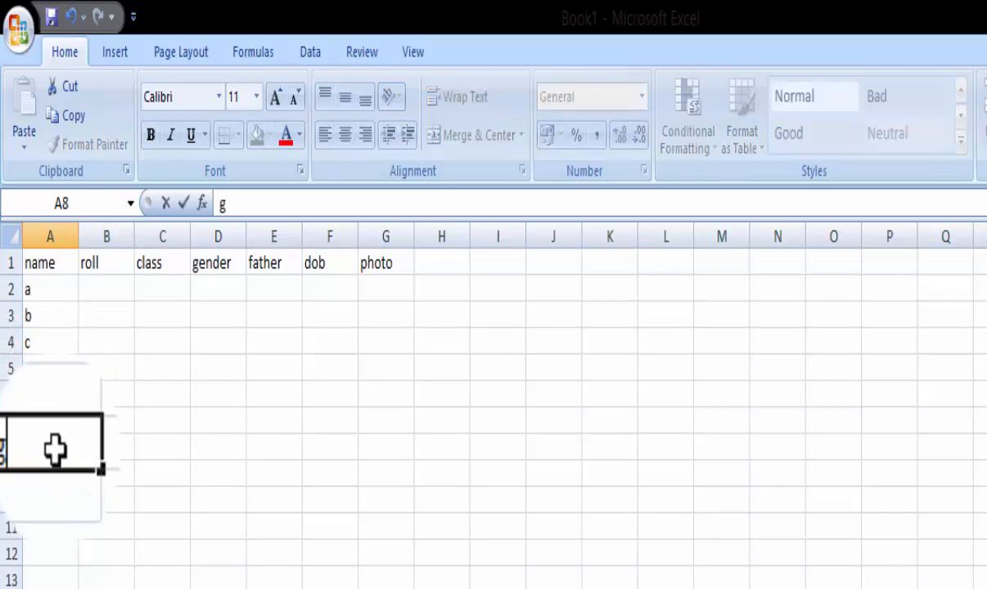
{"action": "left_click", "coordinate": [55, 473]}
{"action": "type", "text": "h"}
{"action": "left_click", "coordinate": [61, 507]}
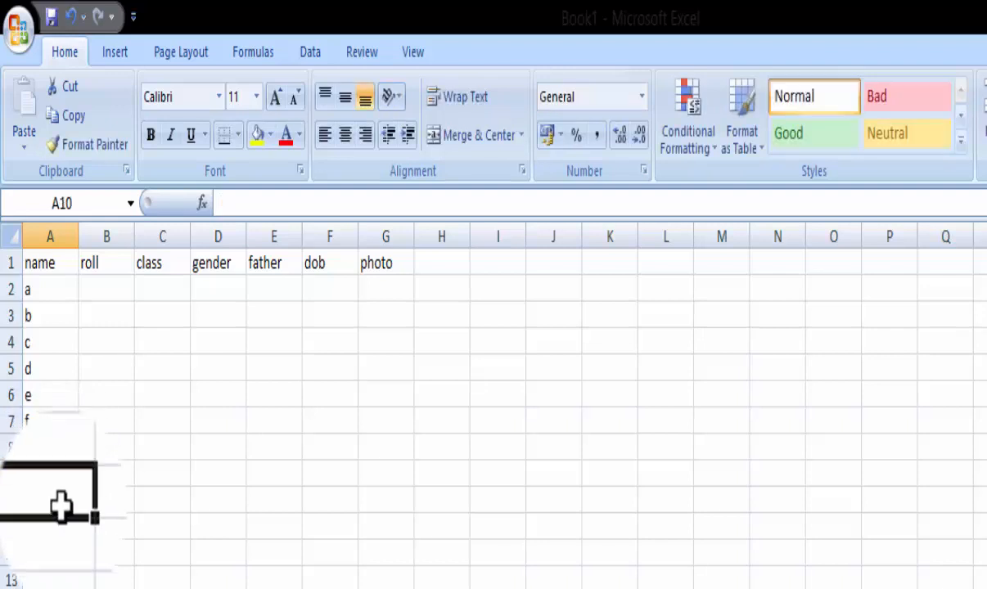
{"action": "type", "text": "i"}
- Fill the roll column with the numbers 1 to 9 in cells B2 to B10
{"action": "left_click", "coordinate": [119, 288]}
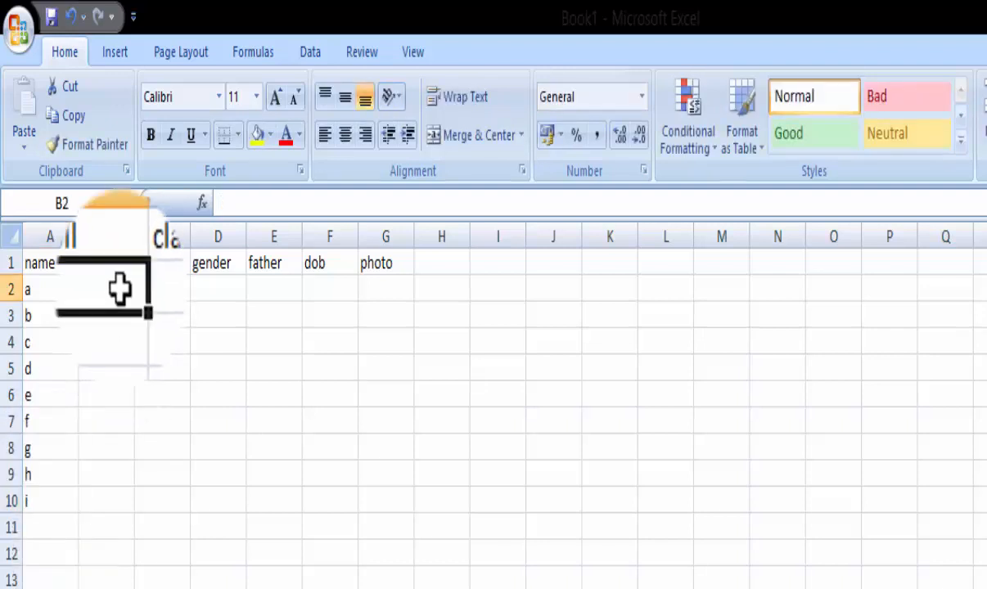
{"action": "type", "text": "1"}
{"action": "left_click", "coordinate": [116, 314]}
{"action": "type", "text": "2"}
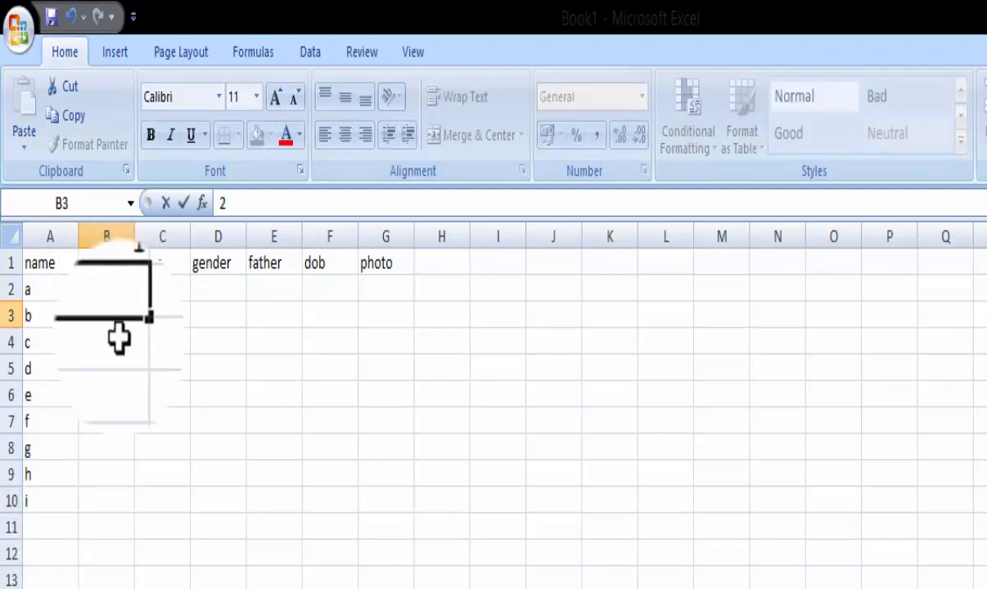
{"action": "left_click", "coordinate": [120, 345]}
{"action": "type", "text": "3"}
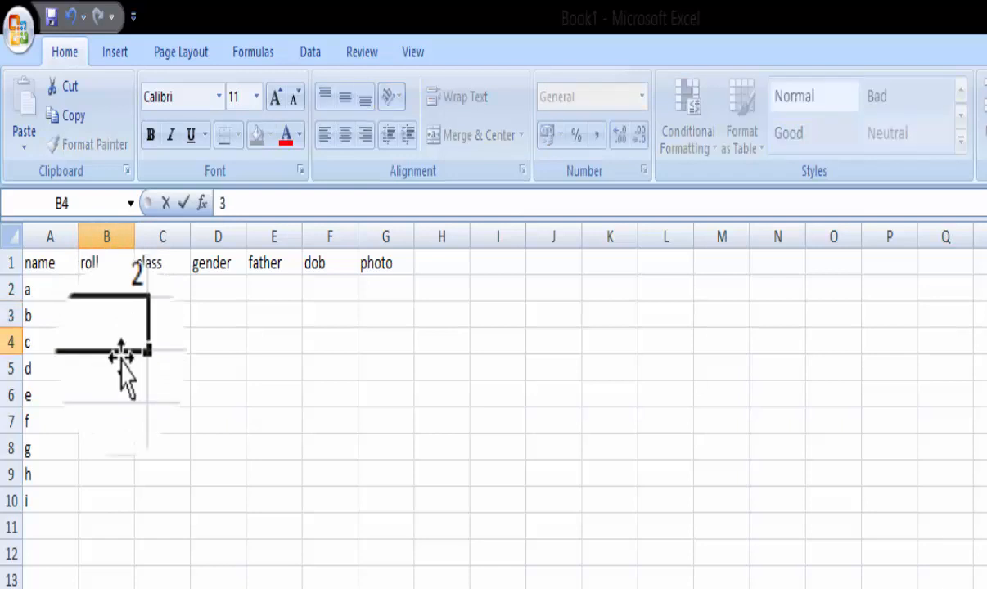
{"action": "left_click", "coordinate": [120, 367]}
{"action": "type", "text": "4"}
{"action": "left_click", "coordinate": [122, 392]}
{"action": "type", "text": "5"}
{"action": "left_click", "coordinate": [129, 420]}
{"action": "type", "text": "6"}
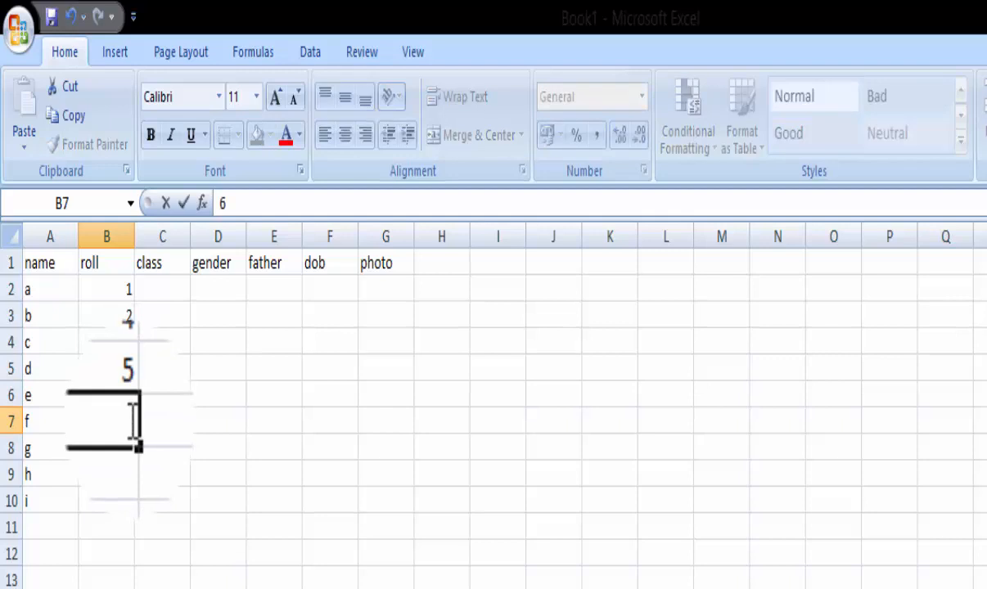
{"action": "left_click", "coordinate": [131, 449]}
{"action": "type", "text": "7"}
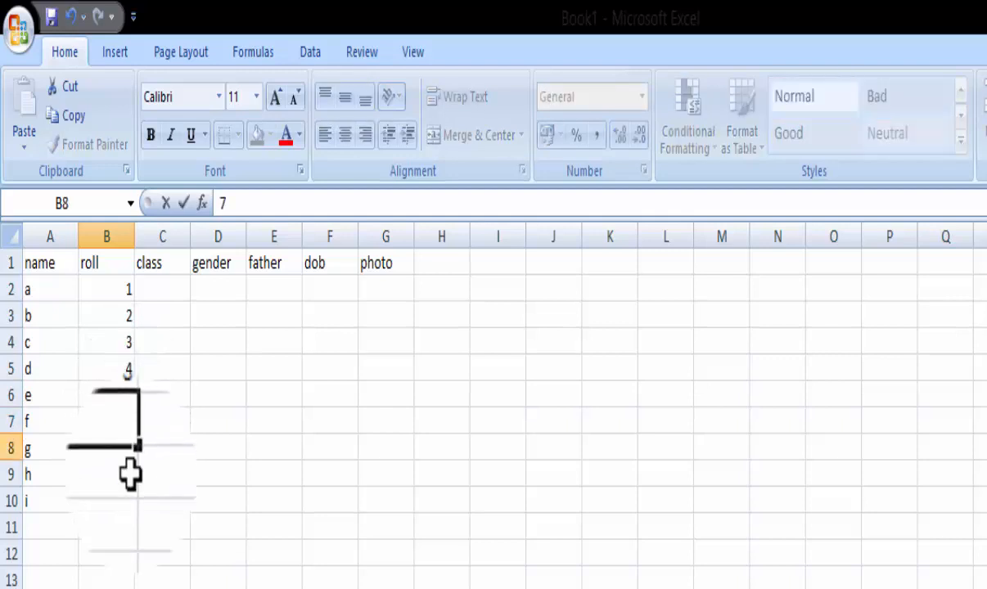
{"action": "left_click", "coordinate": [131, 474]}
{"action": "type", "text": "8"}
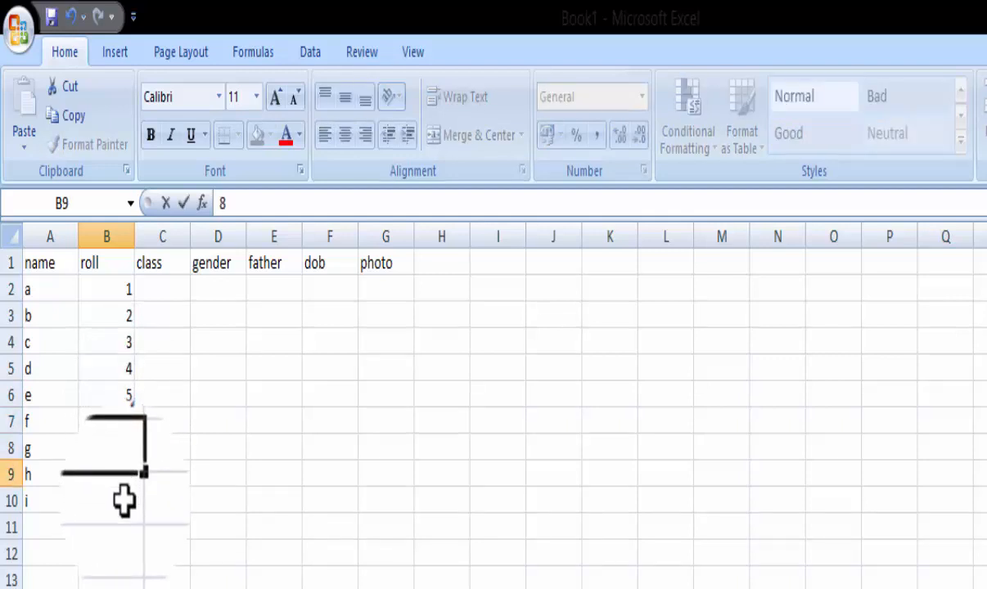
{"action": "left_click", "coordinate": [124, 499]}
{"action": "type", "text": "9"}
{"action": "left_click", "coordinate": [125, 525]}
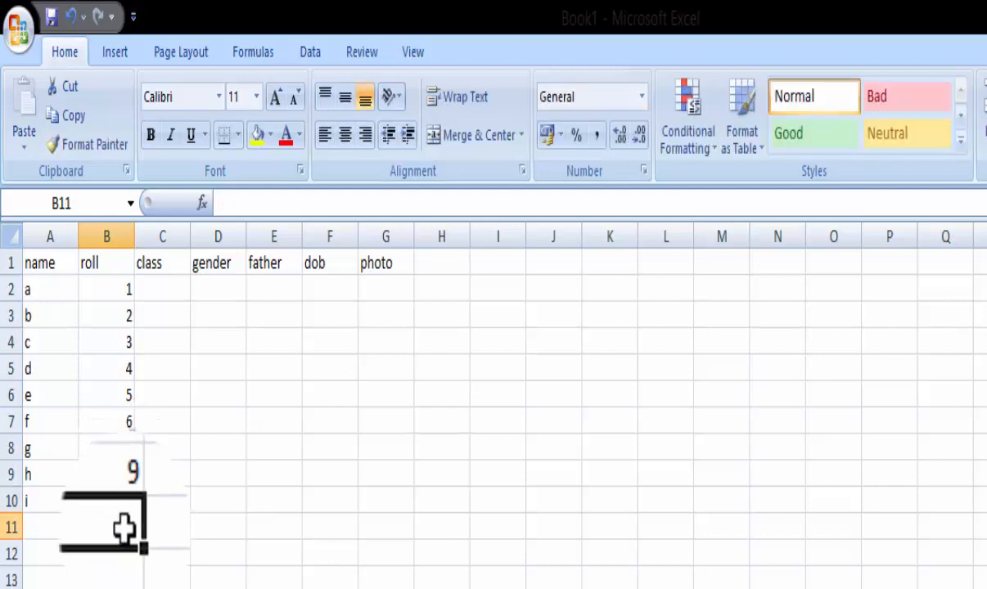
- Enter the sample values 1, 2 and 3 in the class column, cells C2 to C4
{"action": "left_click", "coordinate": [164, 288]}
{"action": "type", "text": "1"}
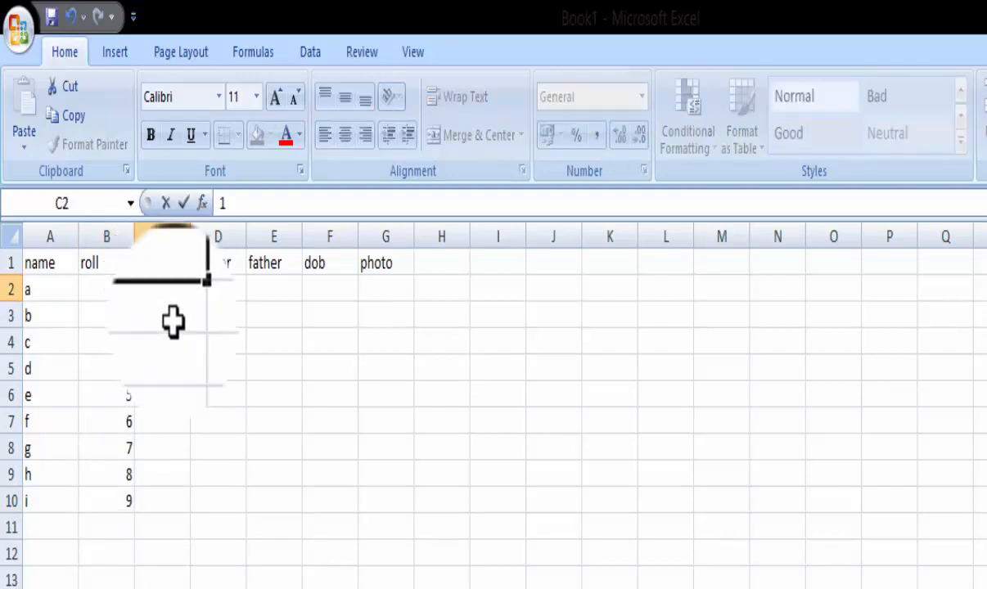
{"action": "left_click", "coordinate": [172, 317]}
{"action": "type", "text": "2"}
{"action": "left_click", "coordinate": [173, 342]}
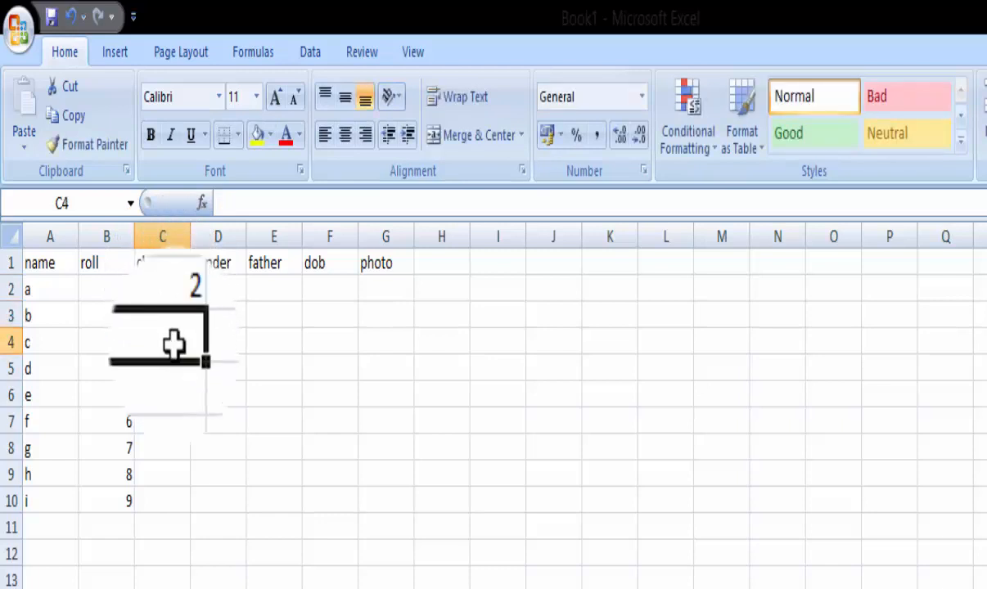
{"action": "type", "text": "3"}
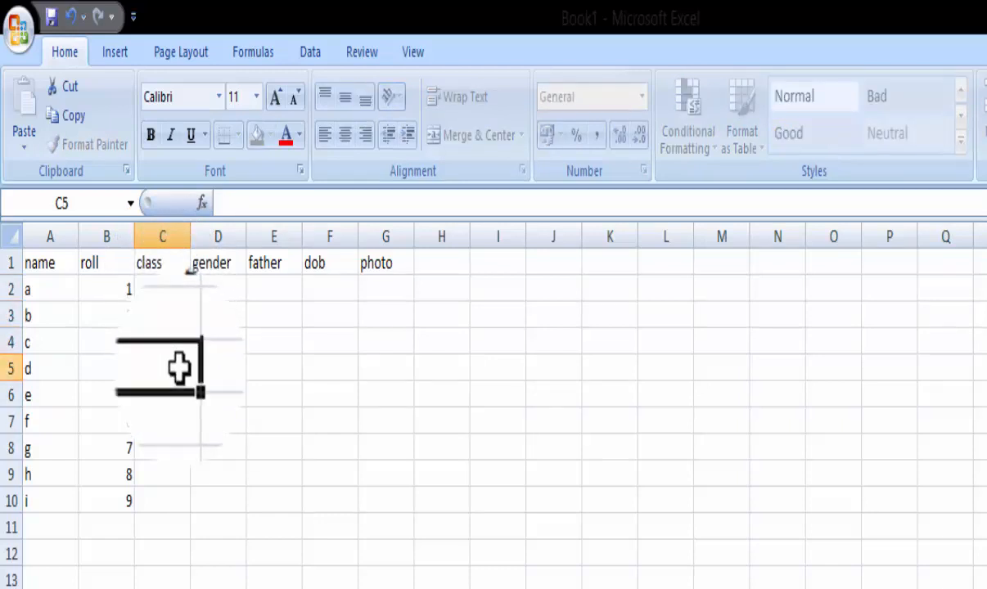
{"action": "key", "text": "Return"}
{"action": "left_click", "coordinate": [177, 294]}
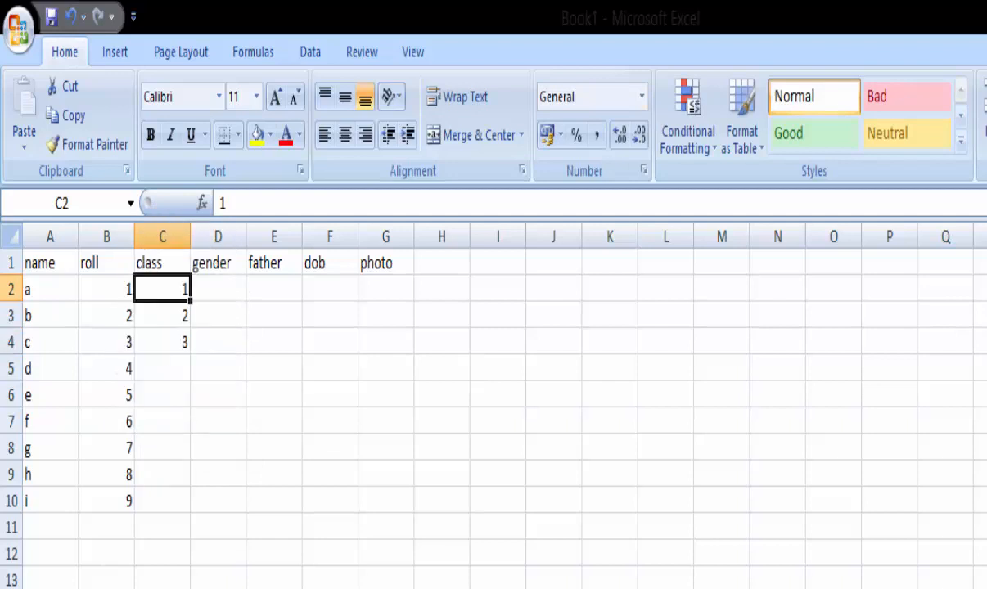
- Look up the first photo file name in the Book1 text file and enter a.jpg in cell G2 under photo
{"action": "left_click", "coordinate": [205, 588]}
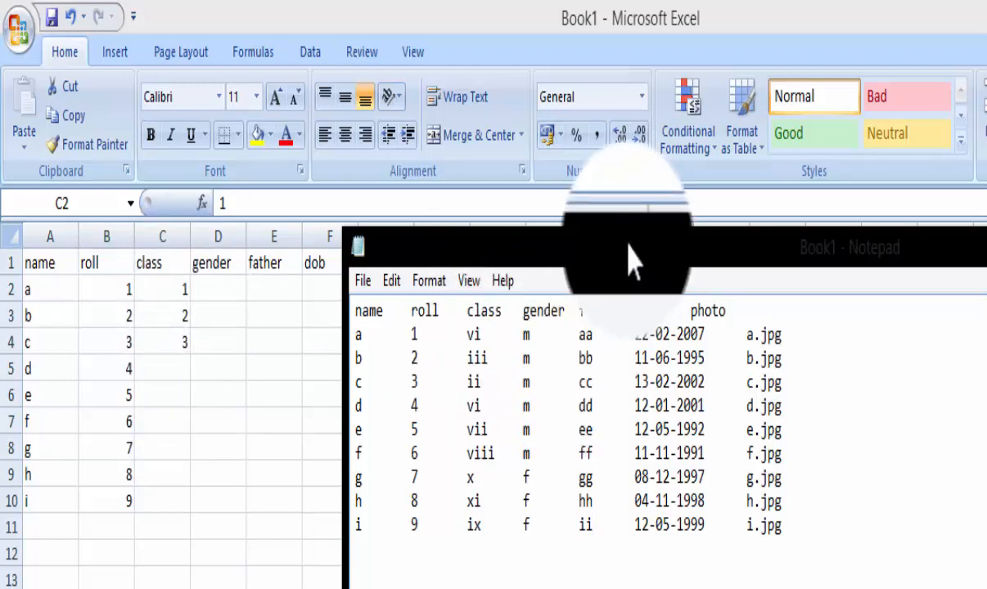
{"action": "left_click_drag", "start_coordinate": [638, 253], "coordinate": [753, 193]}
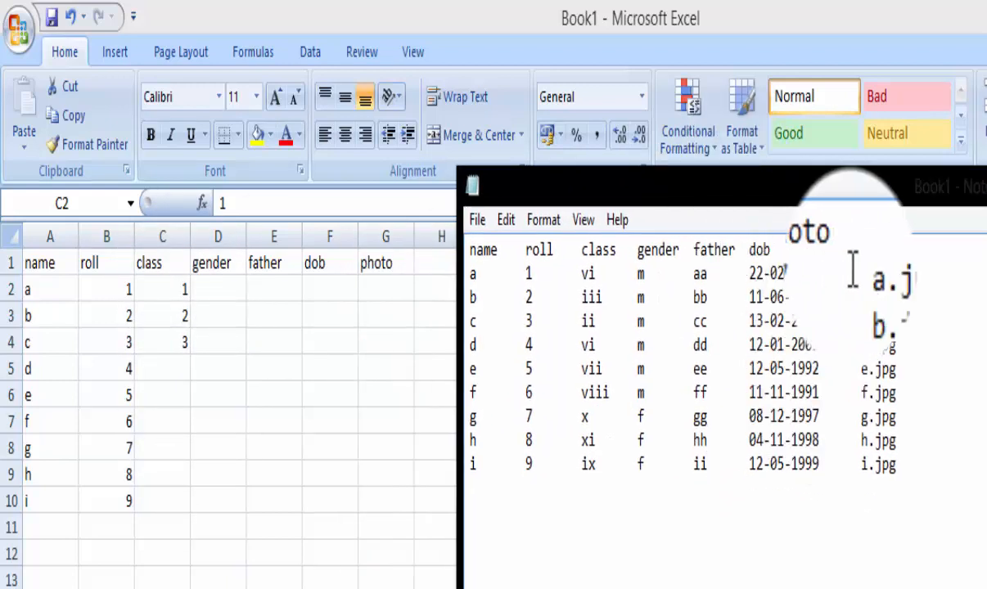
{"action": "left_click_drag", "start_coordinate": [869, 273], "coordinate": [900, 273]}
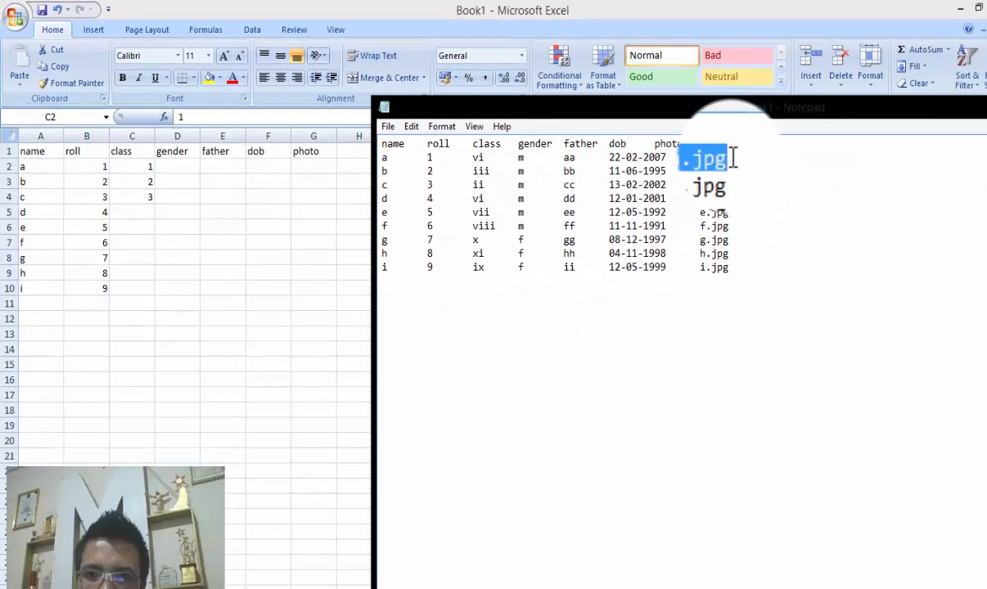
{"action": "left_click", "coordinate": [306, 151]}
{"action": "key", "text": "ctrl+v"}
{"action": "left_click", "coordinate": [501, 336]}
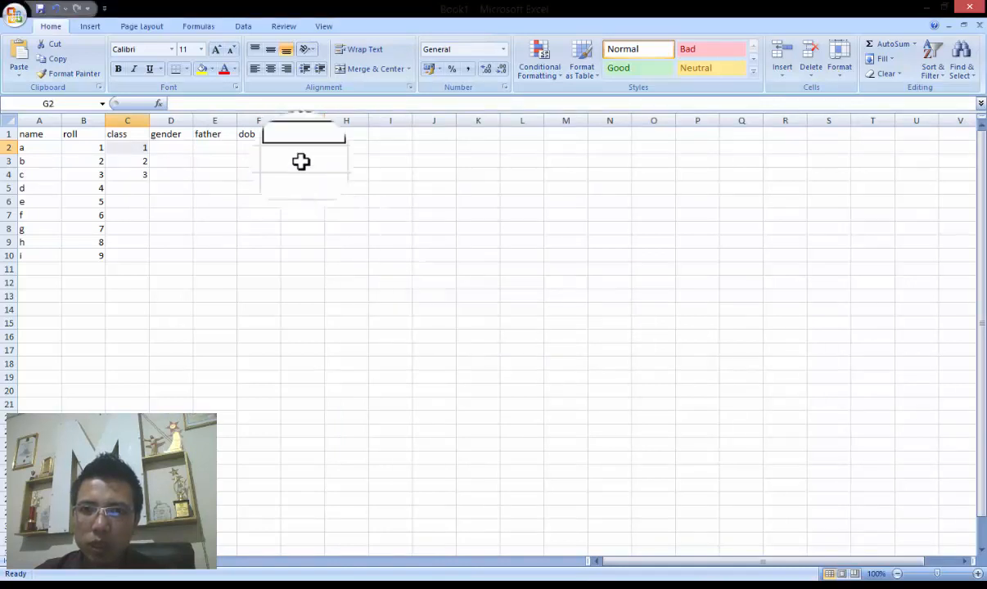
{"action": "left_click", "coordinate": [306, 146]}
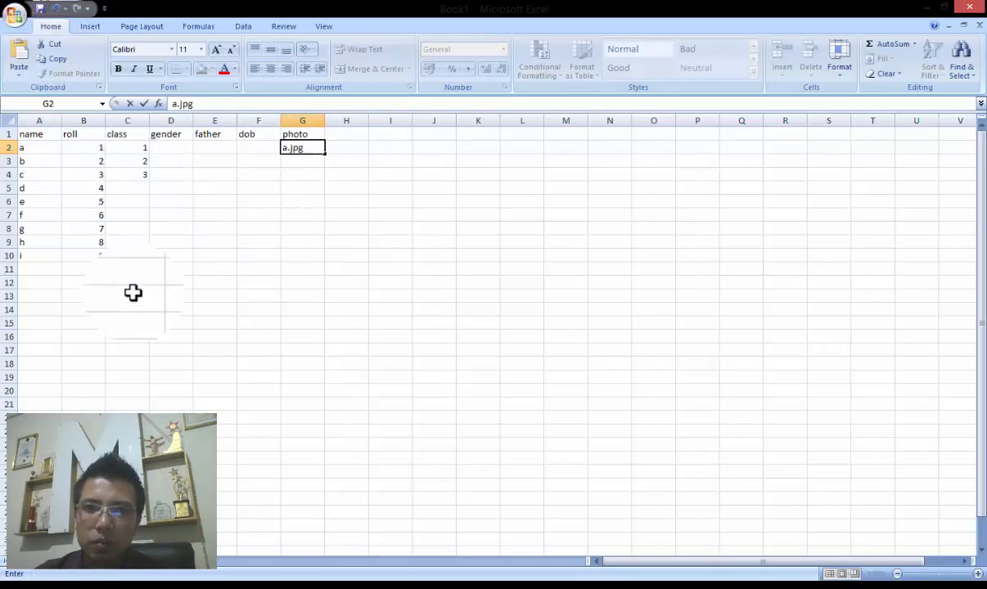
- Prepare to save Book1 as Text (Tab delimited) in the id folder on the Desktop, and cancel the save
{"action": "left_click", "coordinate": [20, 29]}
{"action": "left_click", "coordinate": [62, 137]}
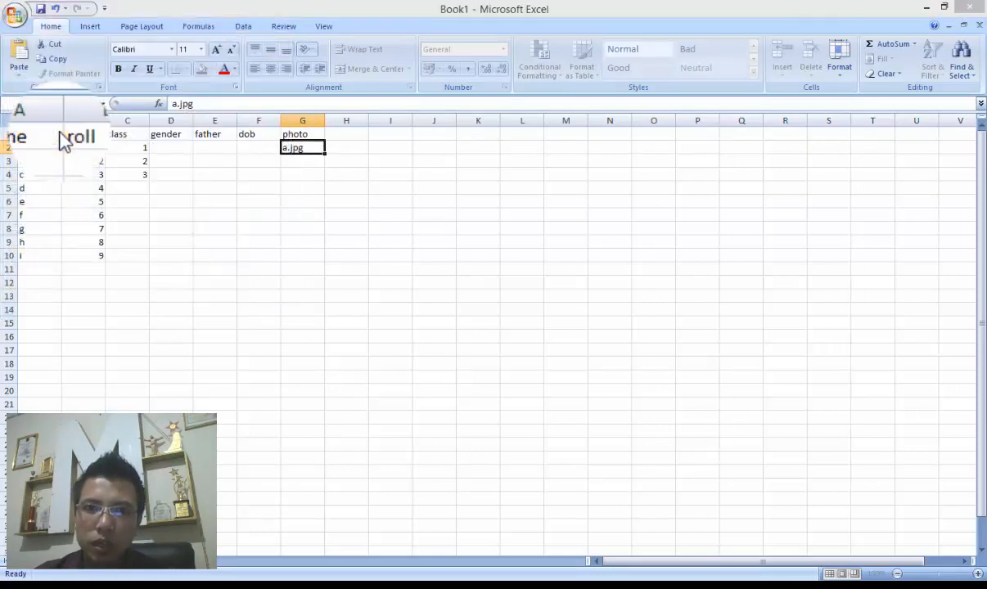
{"action": "left_click", "coordinate": [151, 247]}
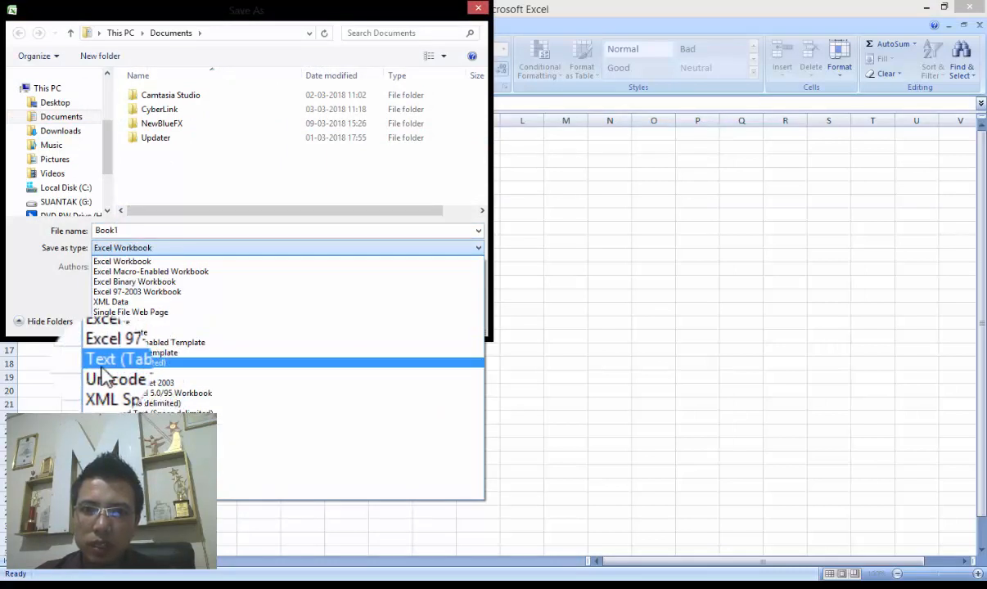
{"action": "left_click", "coordinate": [154, 375]}
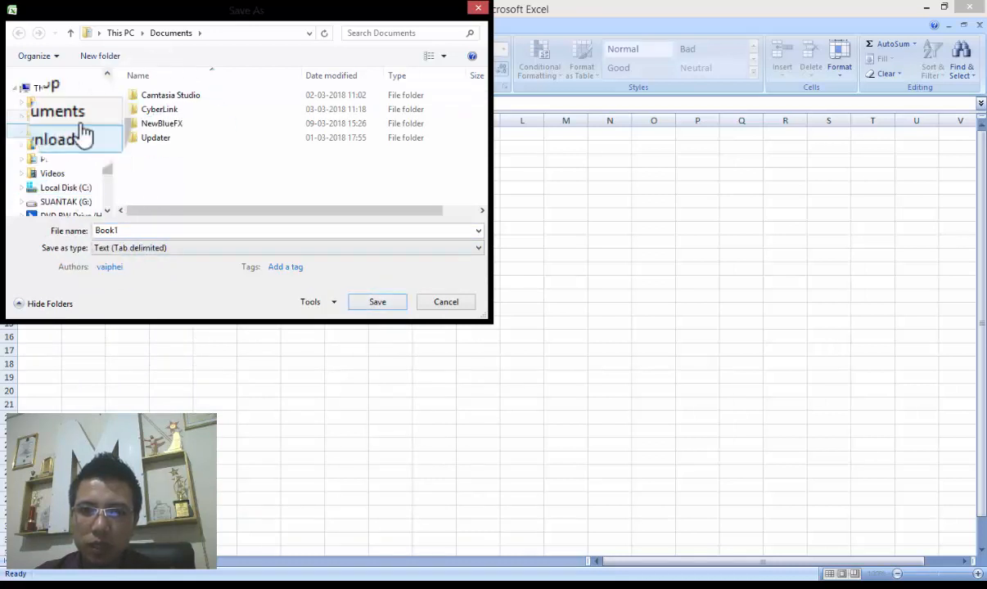
{"action": "left_click", "coordinate": [49, 102]}
{"action": "double_click", "coordinate": [146, 112]}
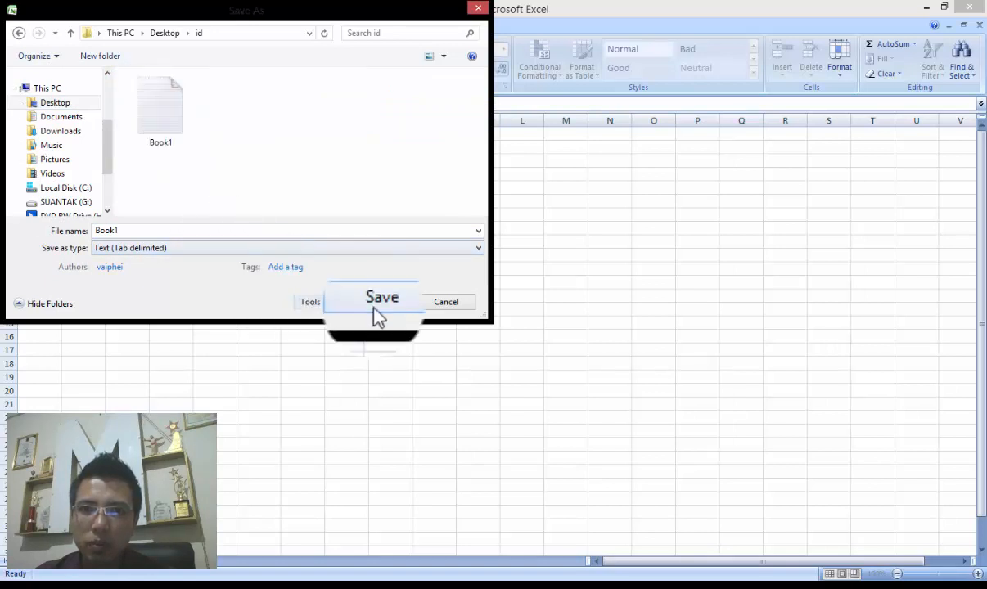
{"action": "left_click", "coordinate": [477, 10]}
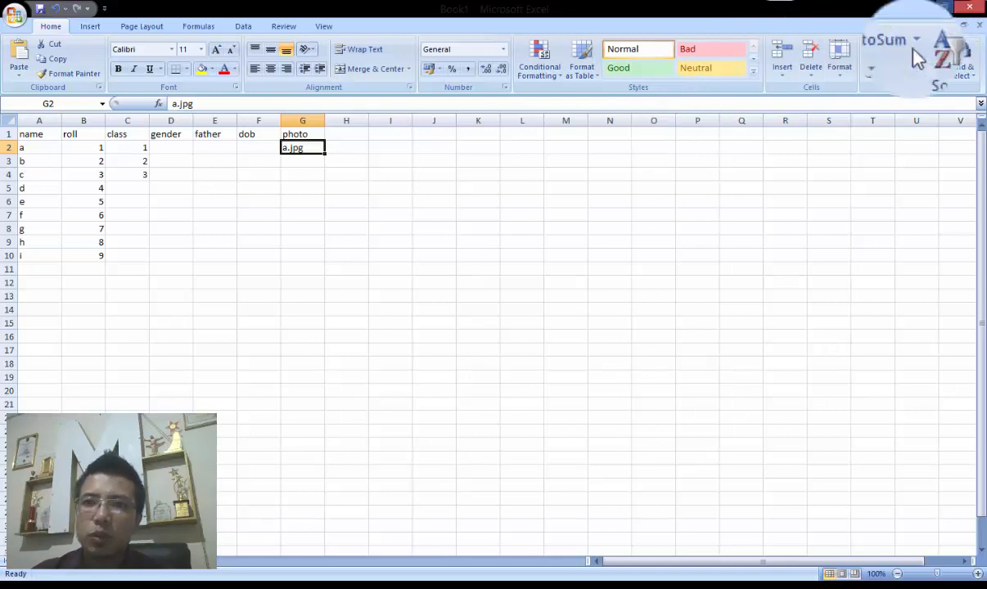
- Close Excel without saving the Book1 workbook and return to the empty Photoshop workspace
{"action": "left_click", "coordinate": [970, 9]}
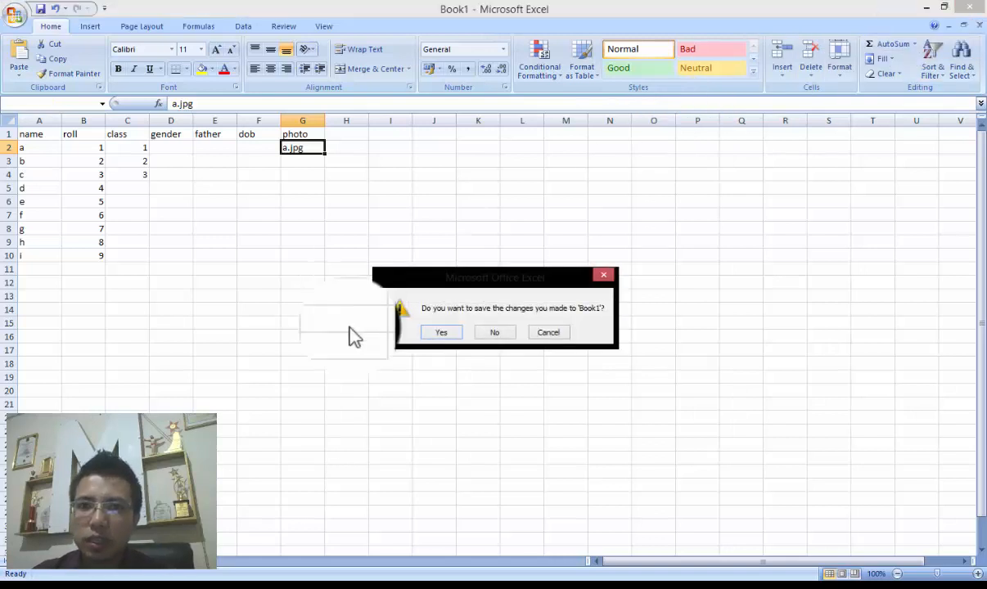
{"action": "left_click", "coordinate": [496, 333]}
{"action": "left_click_drag", "start_coordinate": [647, 94], "coordinate": [456, 81]}
{"action": "left_click", "coordinate": [893, 65]}
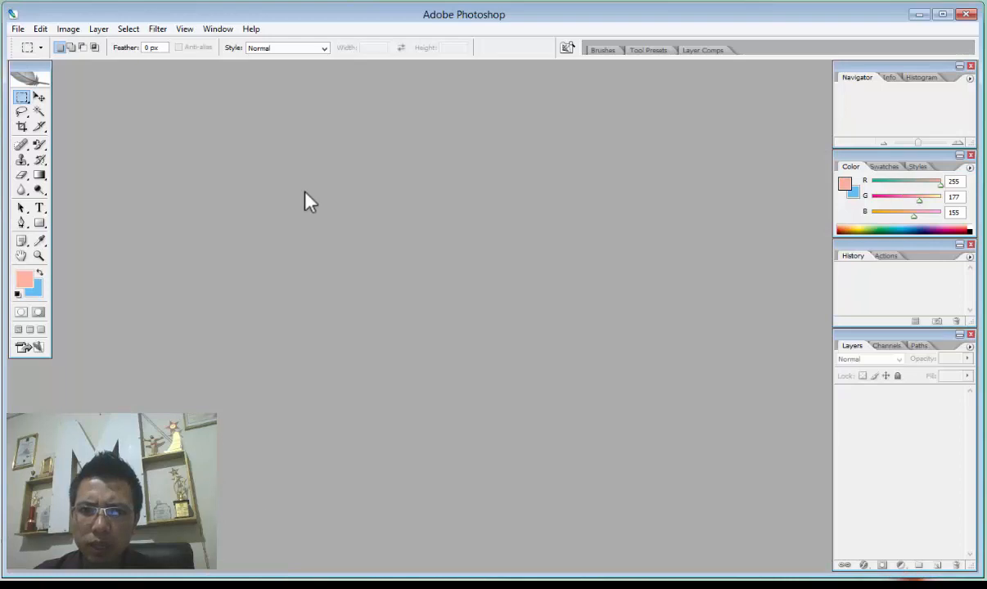
- Open the card.jpg template from its folder in Photoshop and maximize its document window
{"action": "left_click", "coordinate": [206, 584]}
{"action": "left_click_drag", "start_coordinate": [540, 141], "coordinate": [630, 300]}
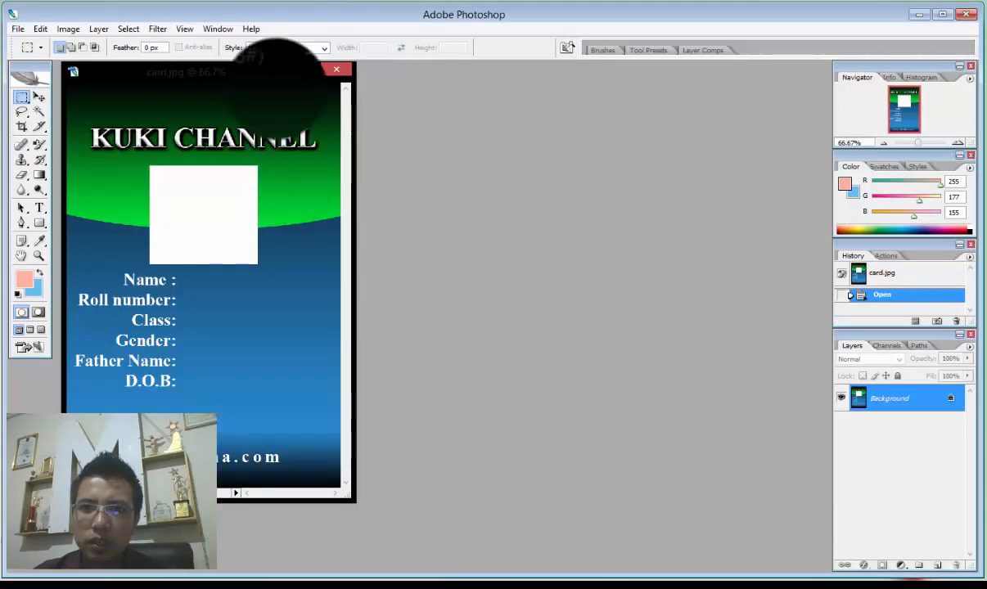
{"action": "left_click", "coordinate": [322, 71]}
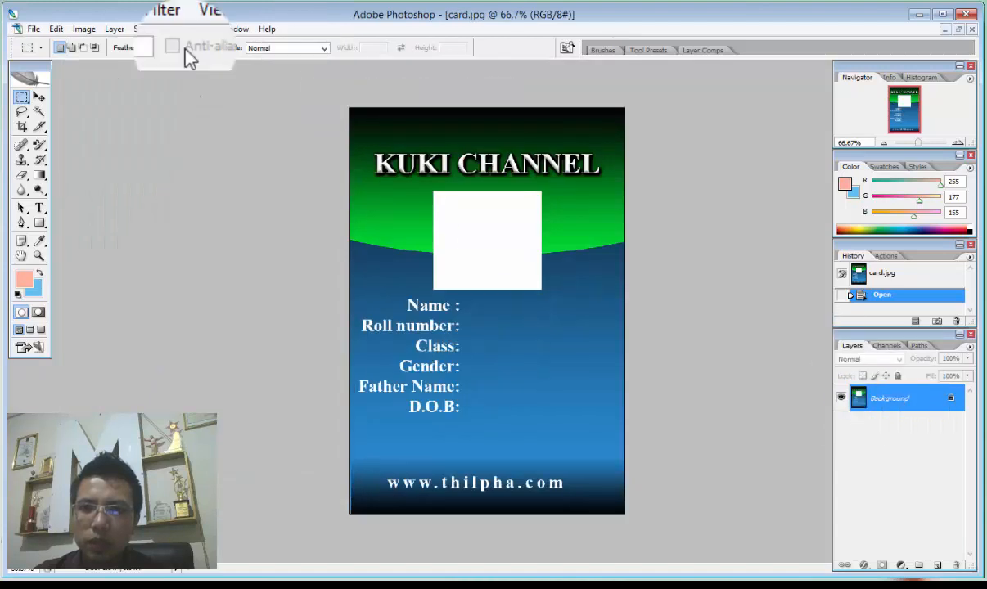
{"action": "left_click", "coordinate": [84, 29]}
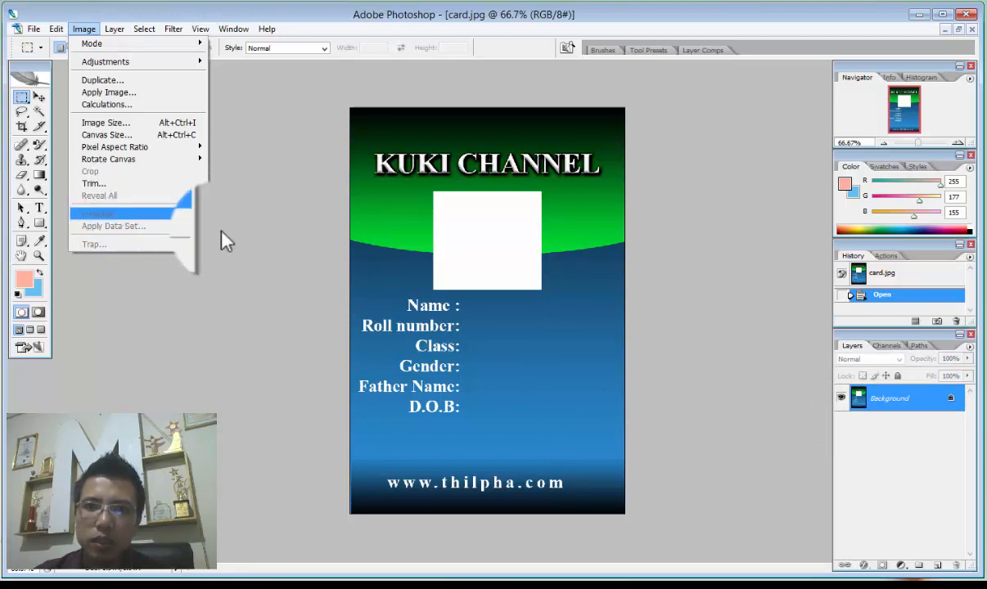
{"action": "key", "text": "Escape"}
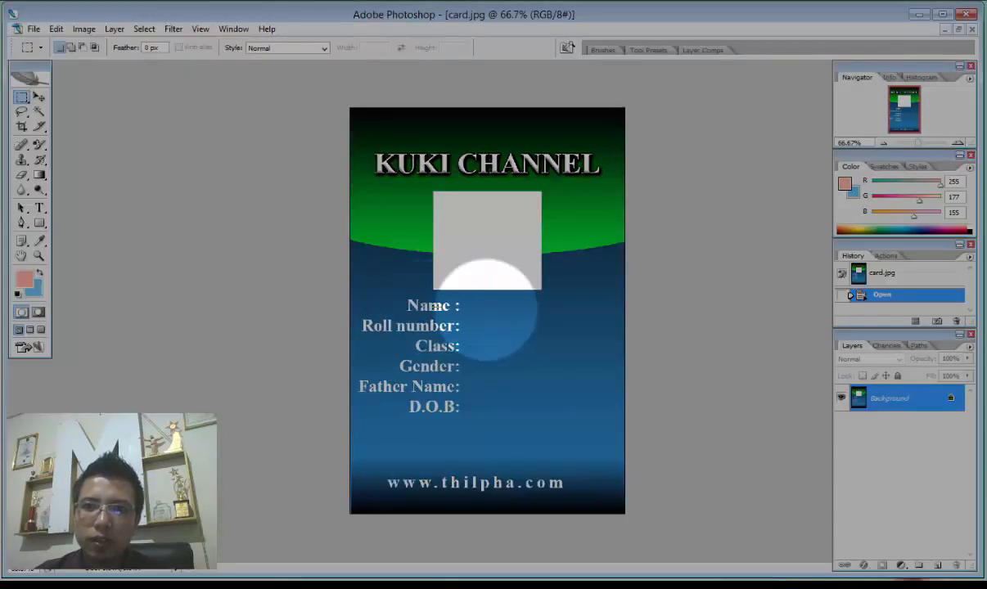
- Add the placeholder text "name" beside the Name label on the card and set its size to 24 pt
{"action": "left_click", "coordinate": [41, 210]}
{"action": "left_click", "coordinate": [478, 305]}
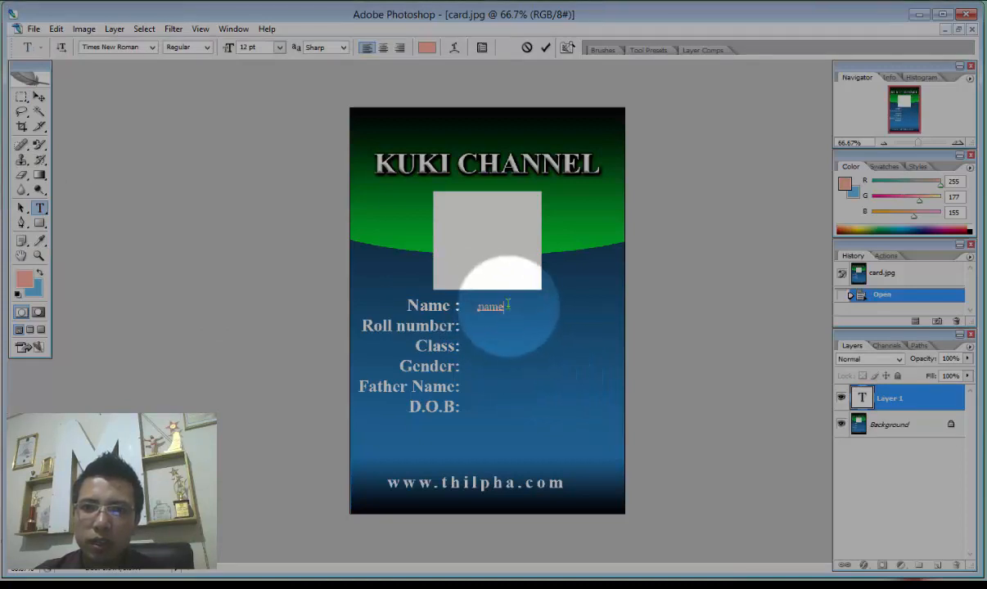
{"action": "left_click_drag", "start_coordinate": [507, 306], "coordinate": [477, 307]}
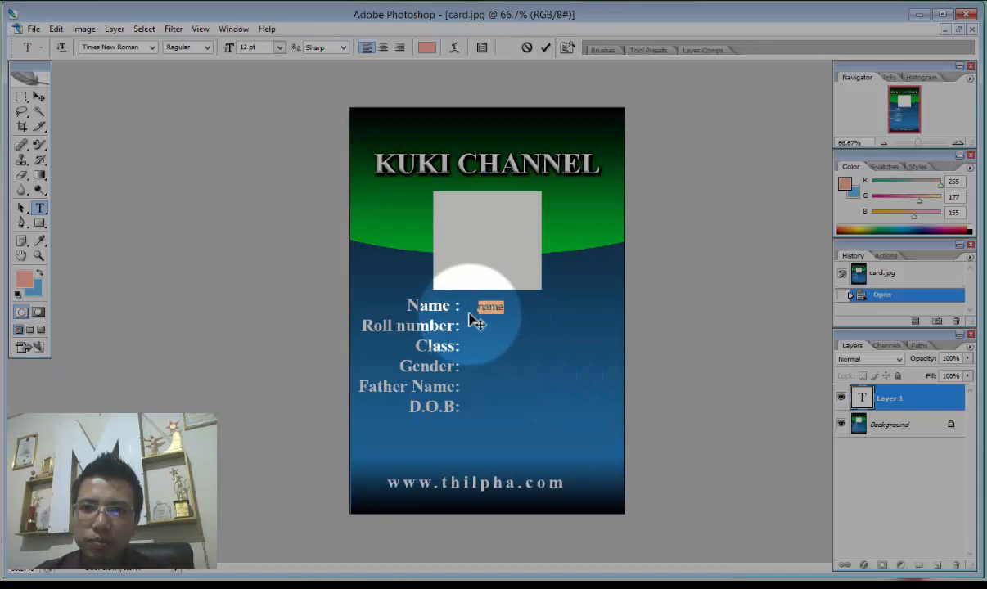
{"action": "left_click", "coordinate": [279, 48]}
{"action": "left_click", "coordinate": [269, 201]}
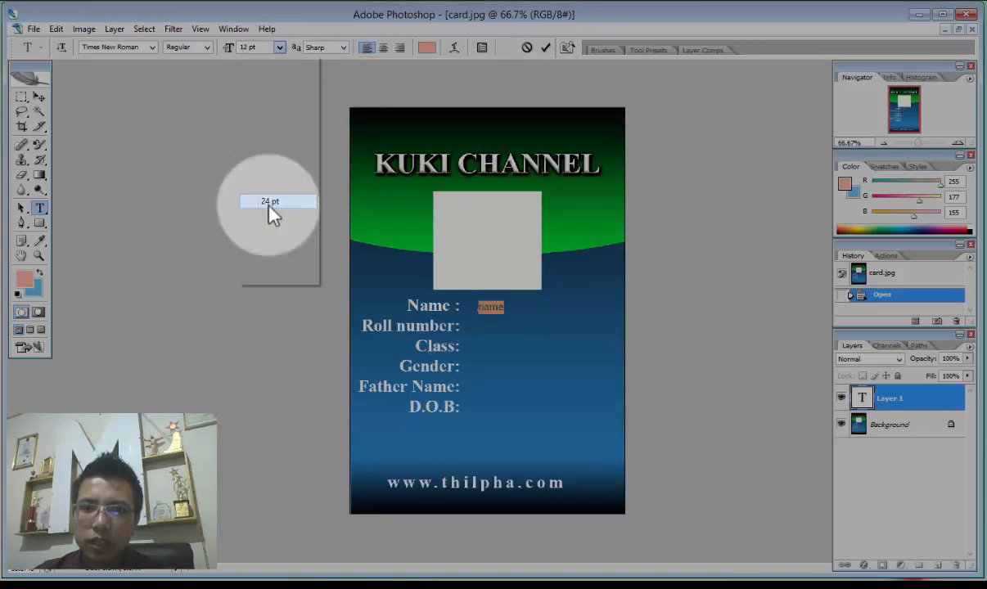
{"action": "left_click", "coordinate": [533, 306]}
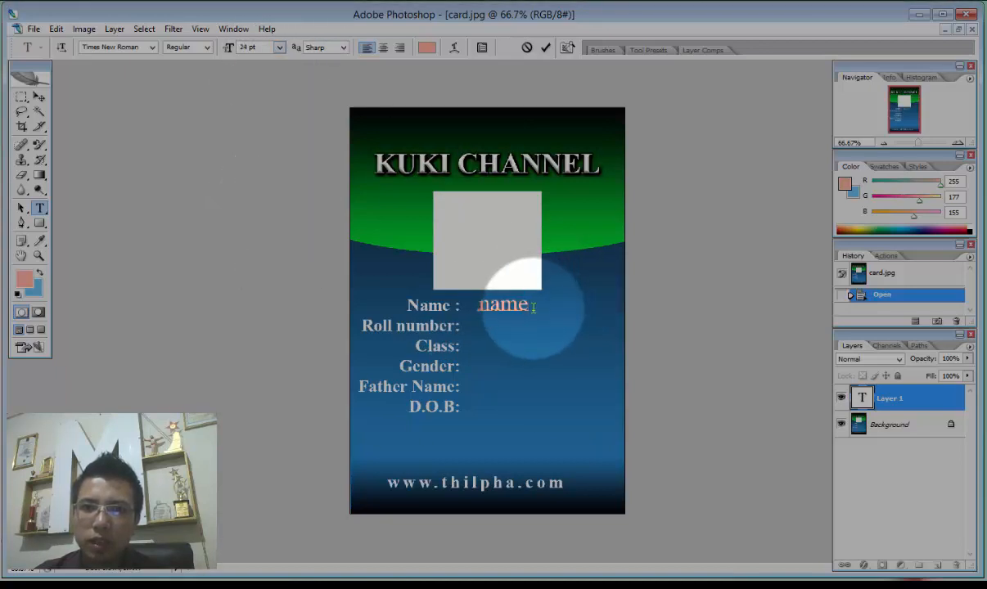
- Change the colour of the "name" placeholder text to black and commit the text layer
{"action": "left_click_drag", "start_coordinate": [532, 306], "coordinate": [475, 305]}
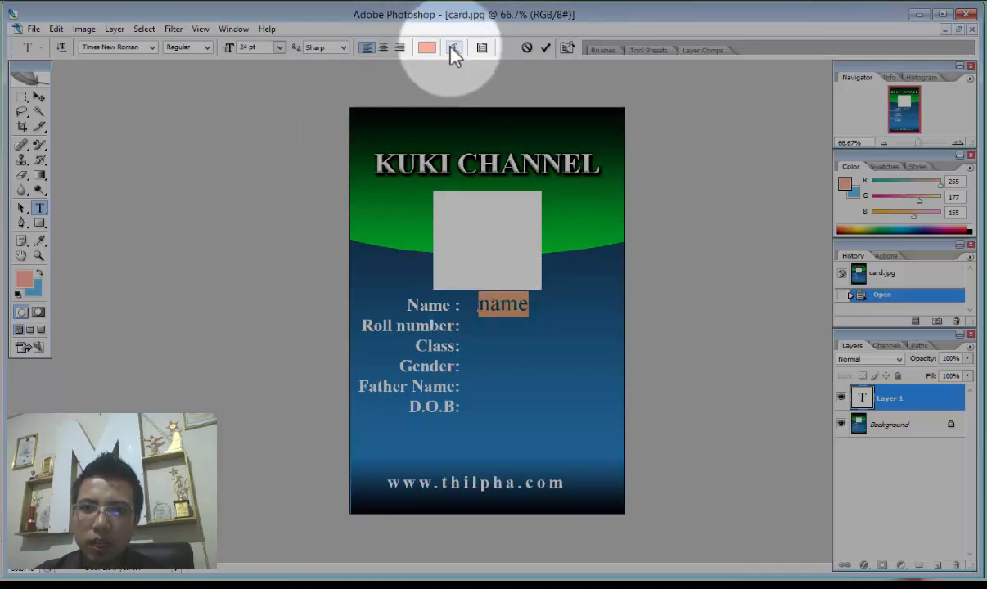
{"action": "left_click", "coordinate": [427, 49]}
{"action": "left_click_drag", "start_coordinate": [462, 293], "coordinate": [498, 328]}
{"action": "left_click", "coordinate": [631, 144]}
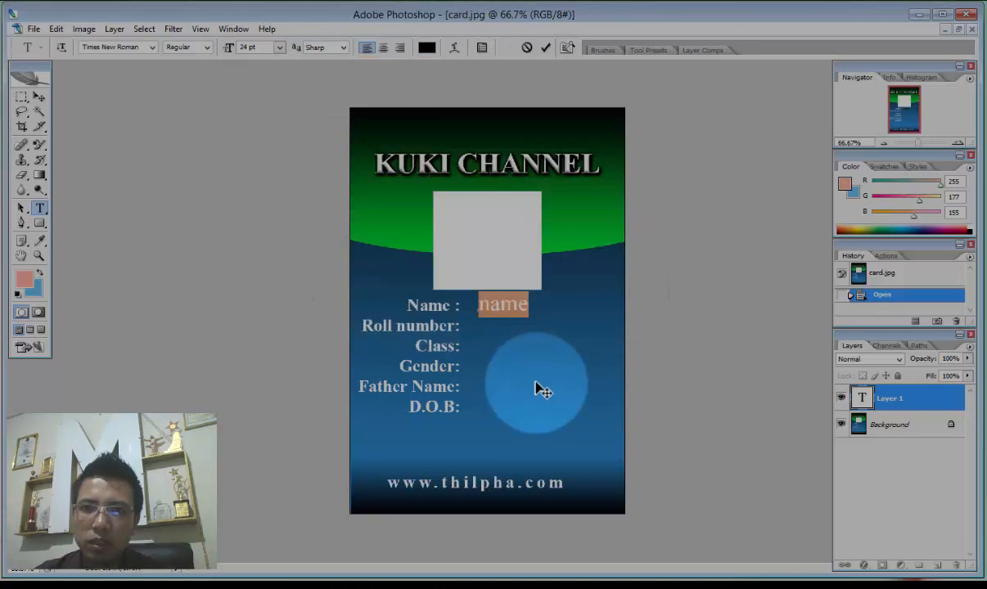
{"action": "left_click", "coordinate": [545, 48]}
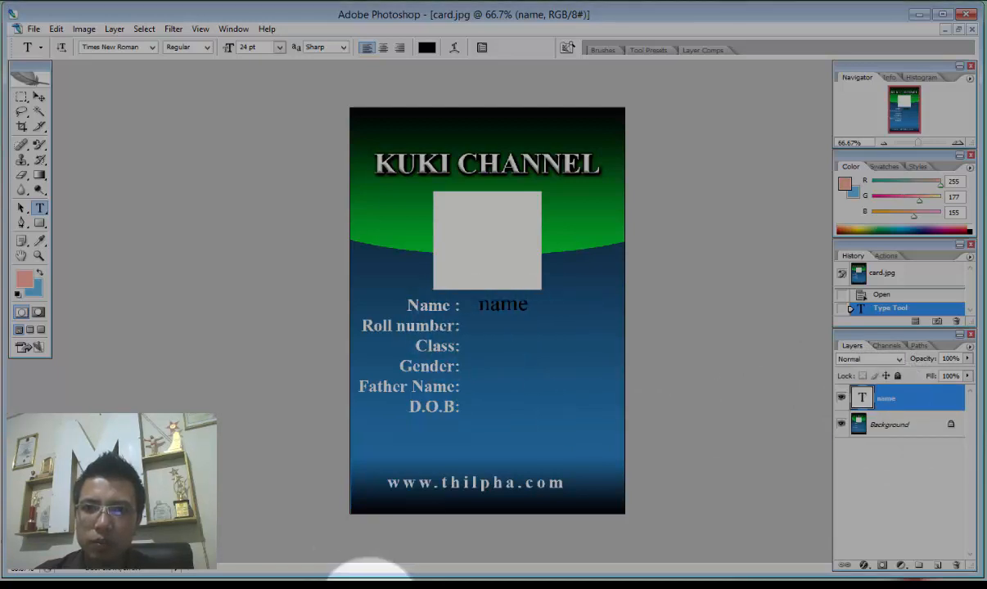
- Check the column headers in the Book1 text file and start a new text layer beside the Roll number label on the card
{"action": "left_click", "coordinate": [392, 567]}
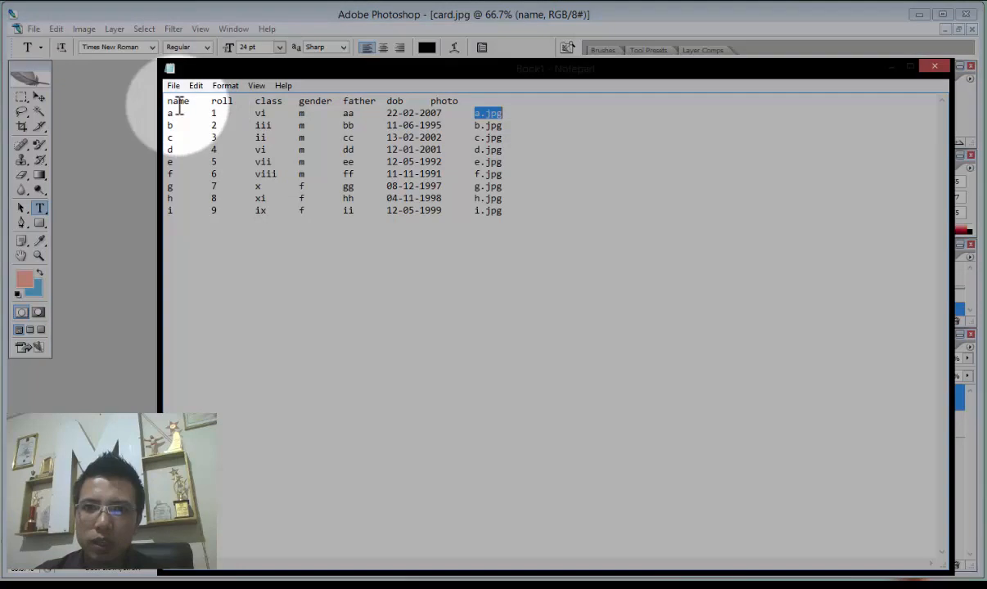
{"action": "left_click_drag", "start_coordinate": [167, 101], "coordinate": [449, 104]}
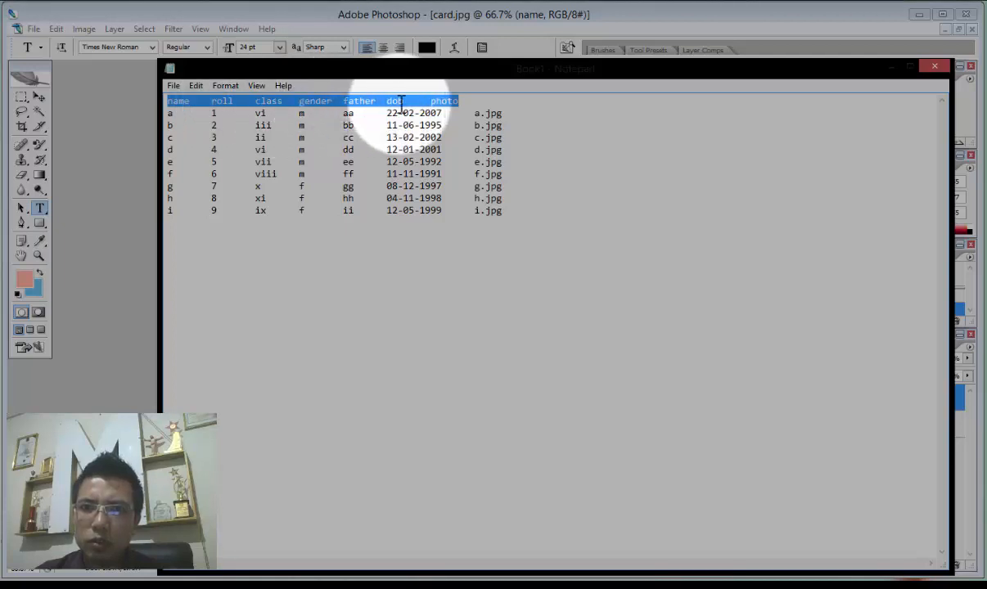
{"action": "left_click", "coordinate": [891, 70]}
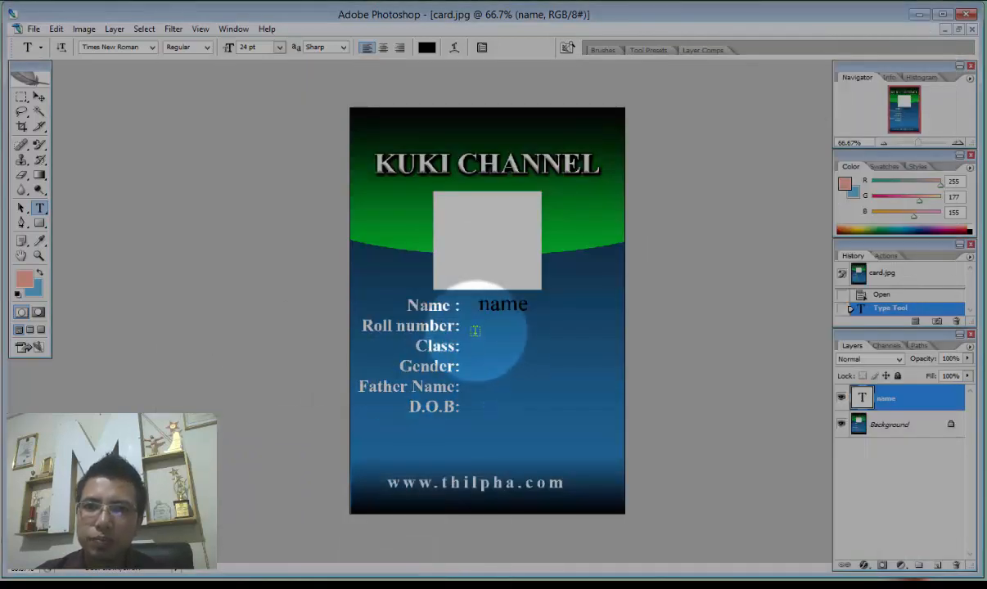
{"action": "left_click", "coordinate": [482, 328]}
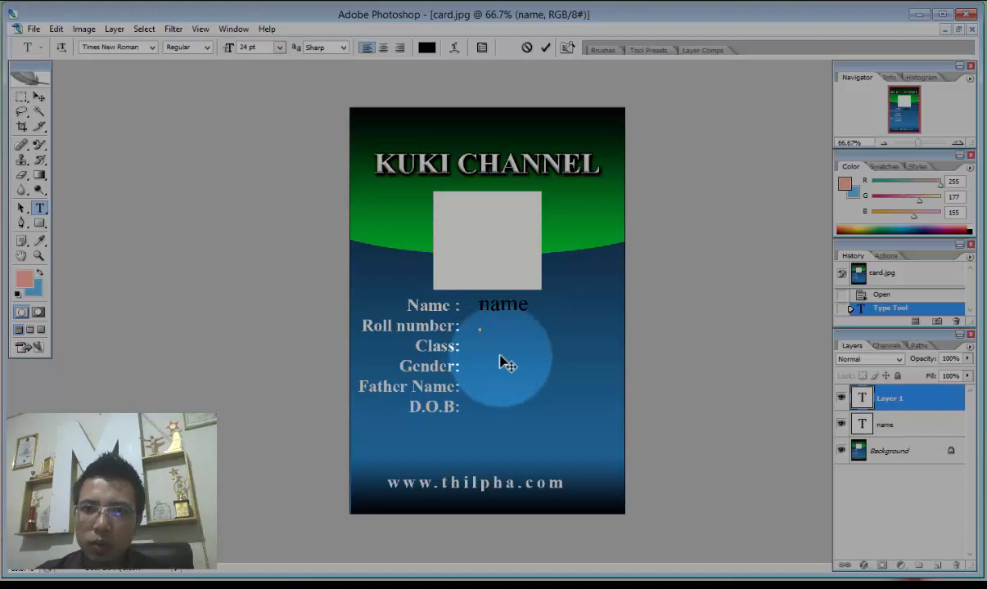
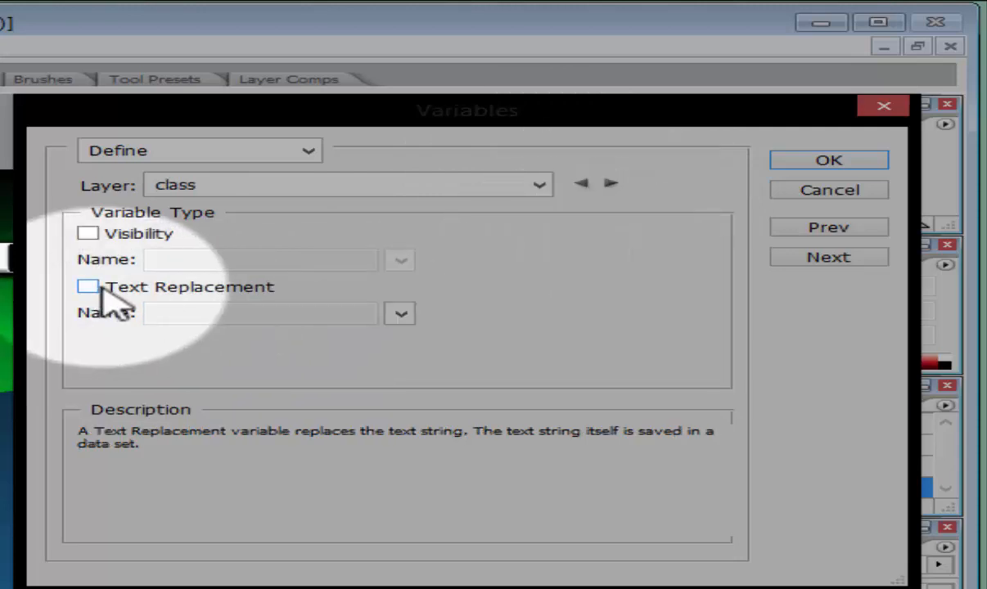
- Enable text replacement for the class layer and name its variable "class"
{"action": "left_click", "coordinate": [98, 286]}
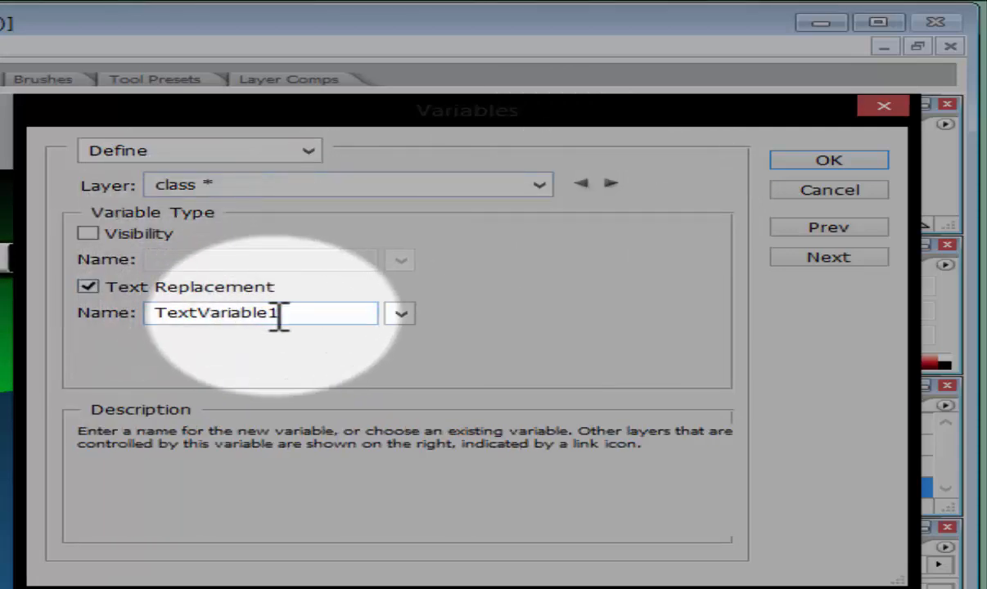
{"action": "left_click_drag", "start_coordinate": [278, 317], "coordinate": [112, 323]}
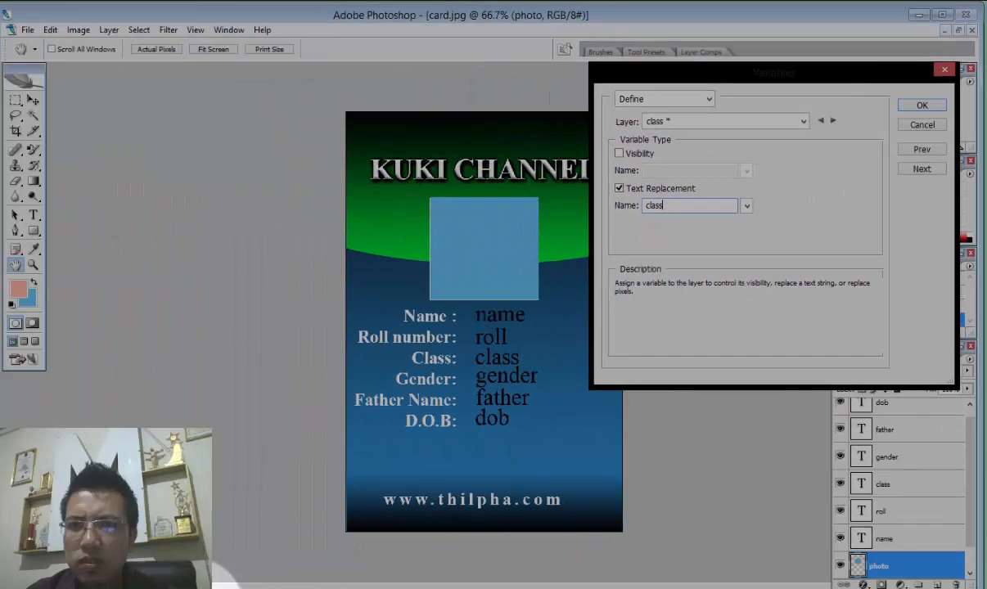
{"action": "left_click", "coordinate": [195, 586]}
{"action": "double_click", "coordinate": [379, 142]}
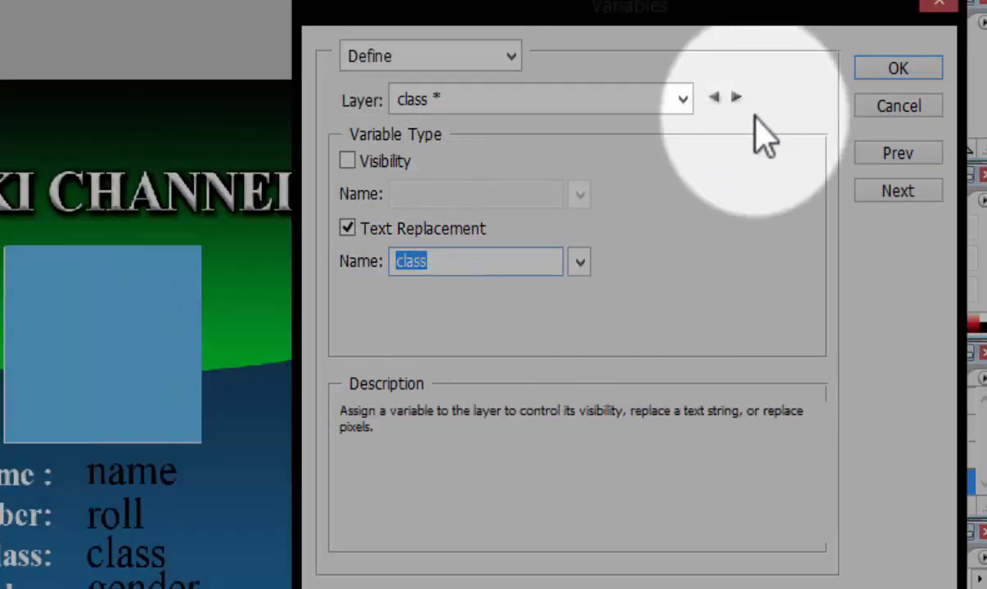
- Enable text replacement for the roll and name layers, naming their variables "roll" and "name" respectively
{"action": "left_click", "coordinate": [347, 228]}
{"action": "double_click", "coordinate": [506, 261]}
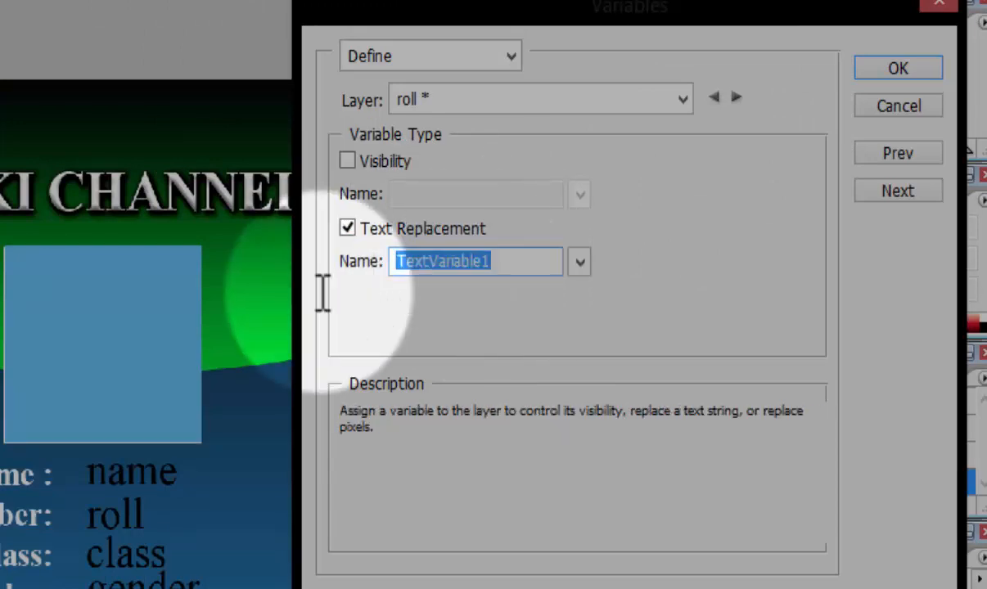
{"action": "type", "text": "roll"}
{"action": "left_click", "coordinate": [736, 98]}
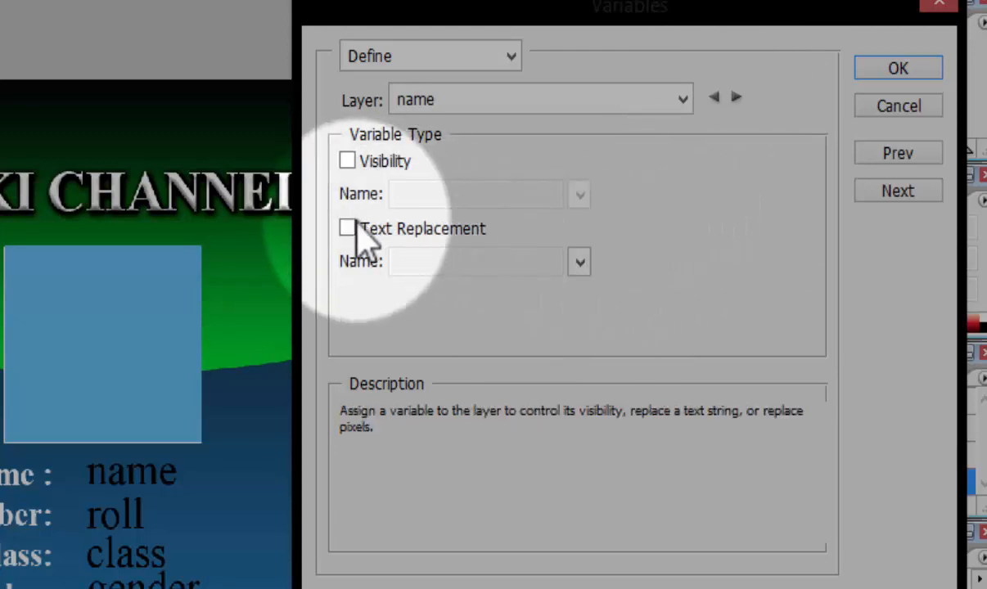
{"action": "left_click", "coordinate": [354, 229]}
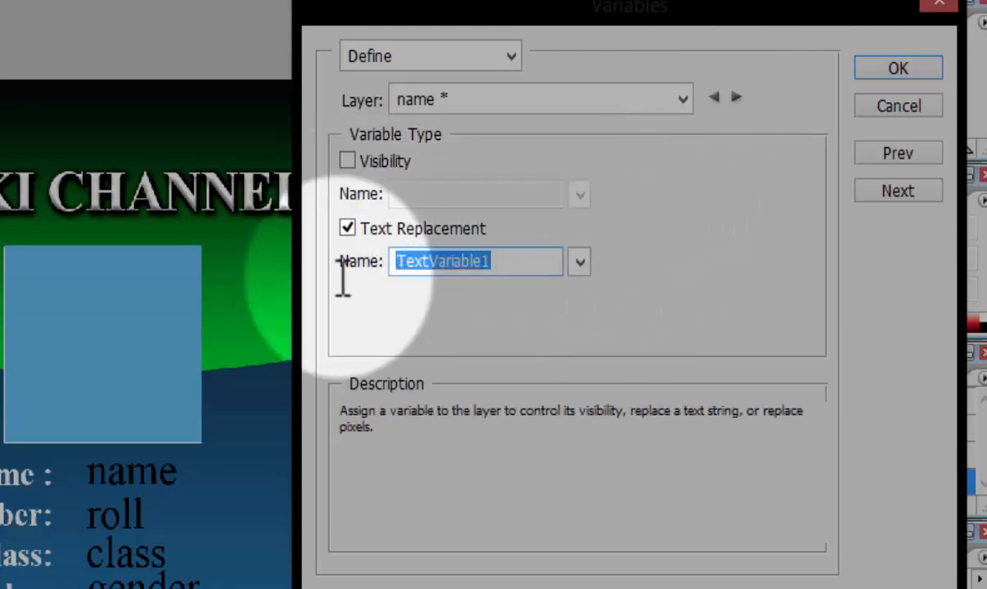
{"action": "type", "text": "name"}
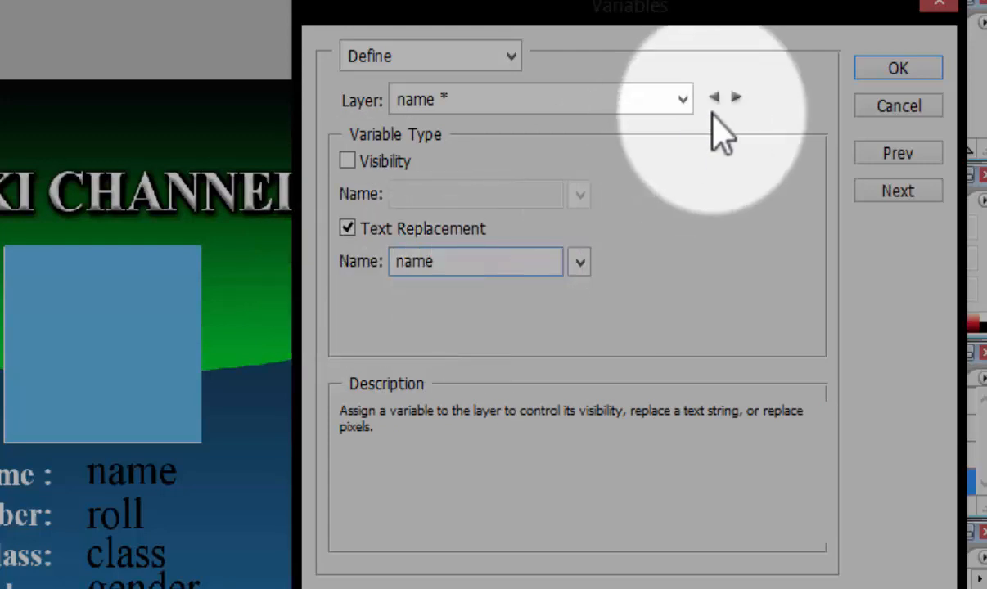
- Enable pixel replacement for the photo layer, name its variable "photo" and set the method to Conform
{"action": "left_click", "coordinate": [735, 97]}
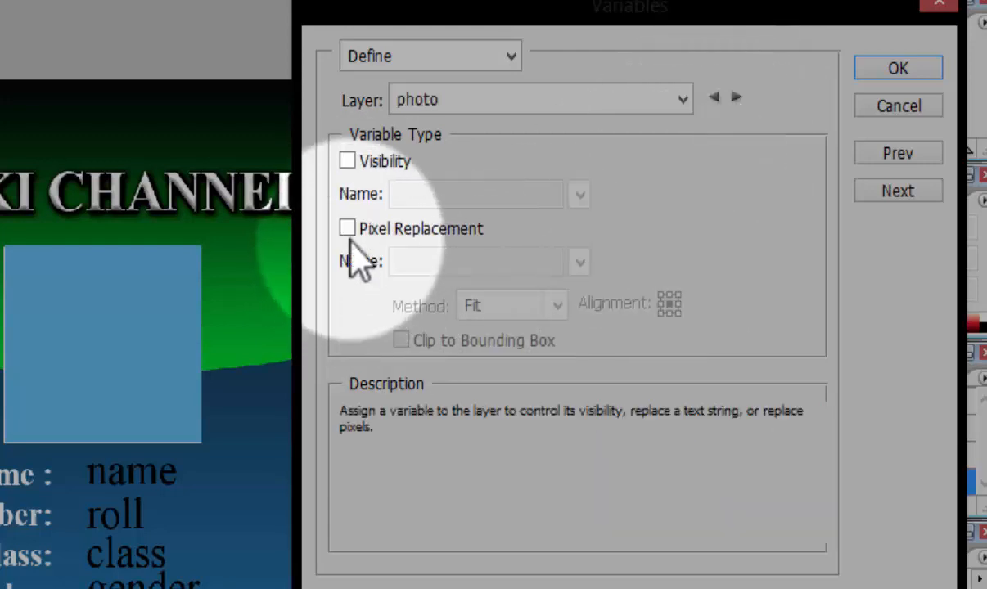
{"action": "left_click", "coordinate": [347, 229]}
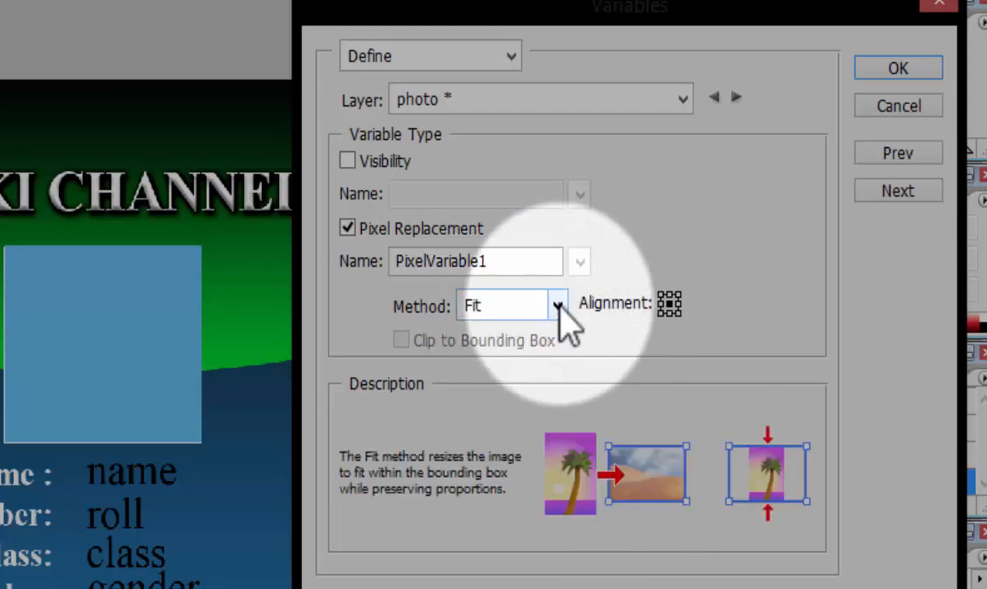
{"action": "double_click", "coordinate": [413, 262]}
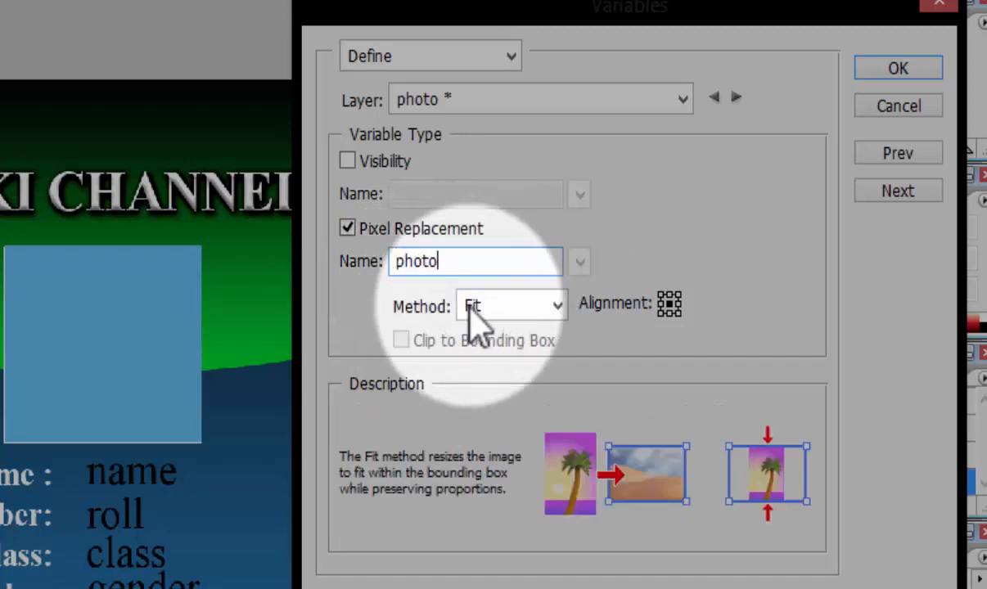
{"action": "left_click", "coordinate": [557, 306]}
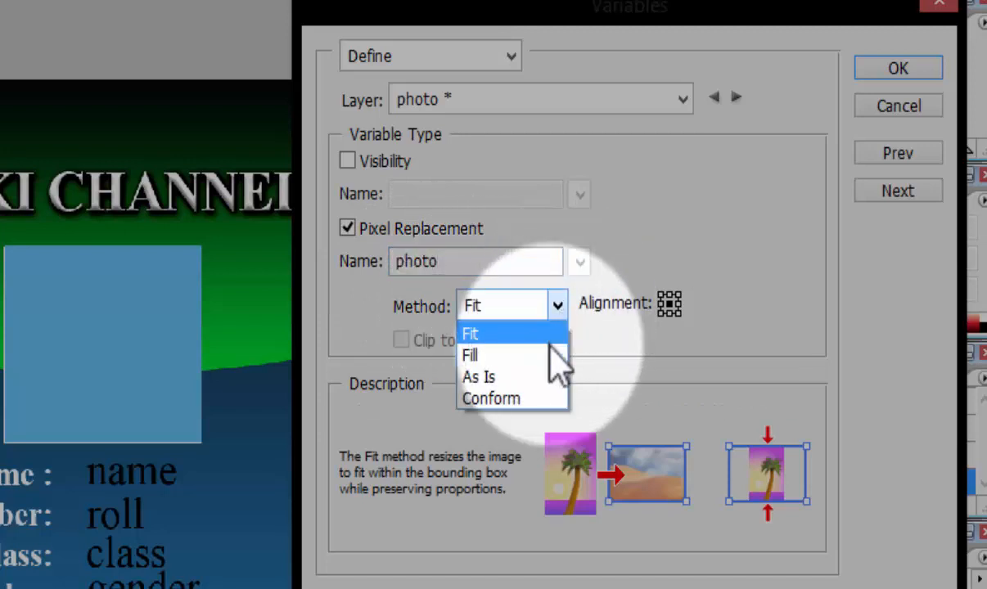
{"action": "left_click", "coordinate": [499, 399]}
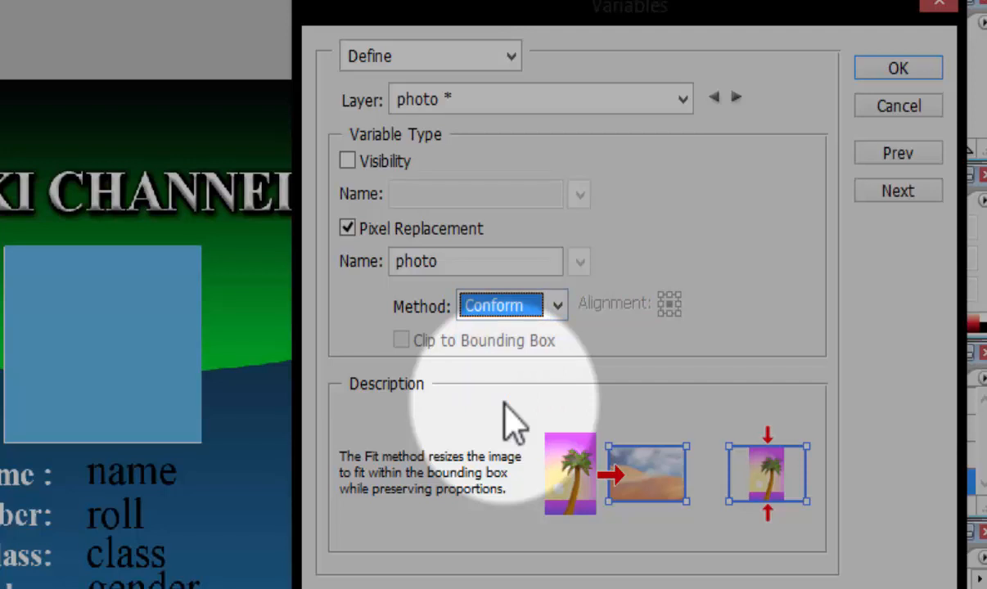
{"action": "mouse_move", "coordinate": [547, 317]}
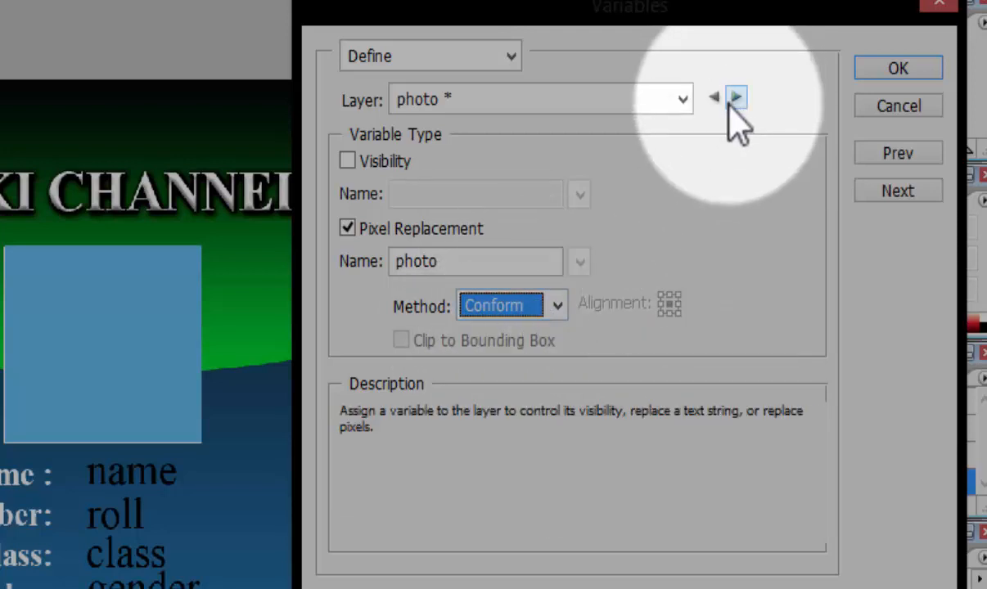
- Review the variable assigned to each layer and accept the variable definitions
{"action": "left_click", "coordinate": [735, 97]}
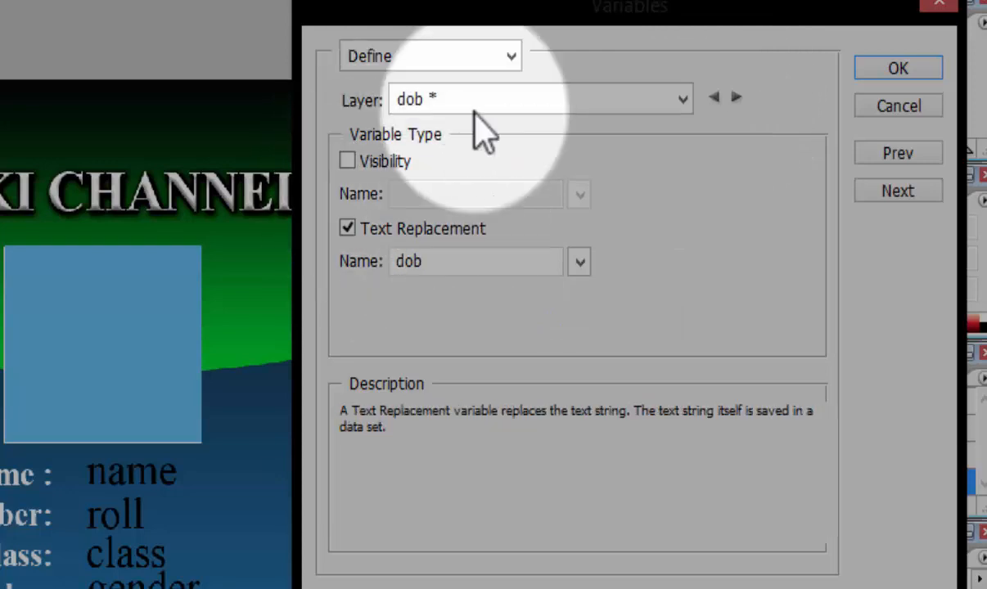
{"action": "left_click", "coordinate": [736, 97]}
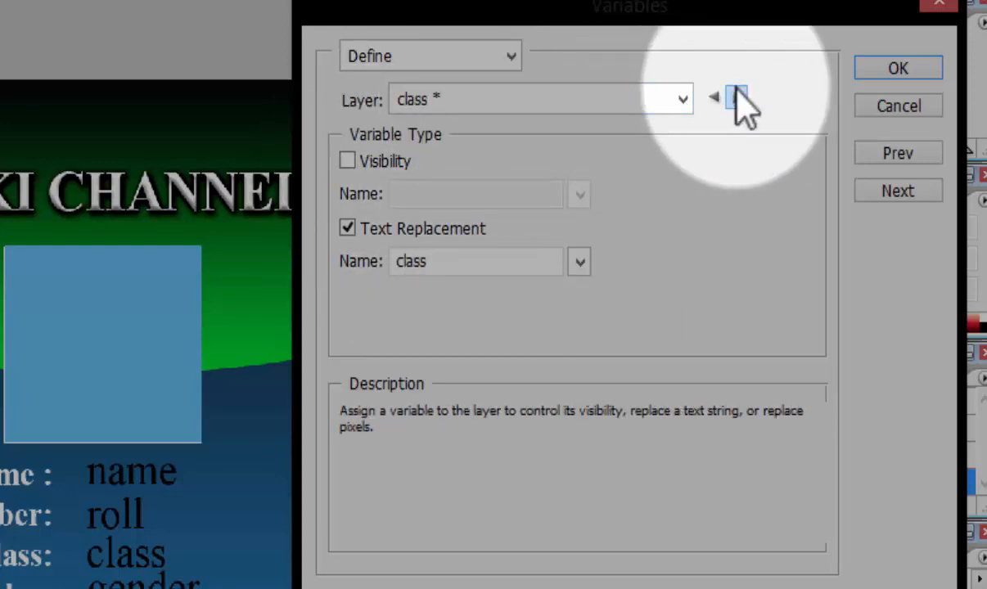
{"action": "left_click", "coordinate": [736, 98]}
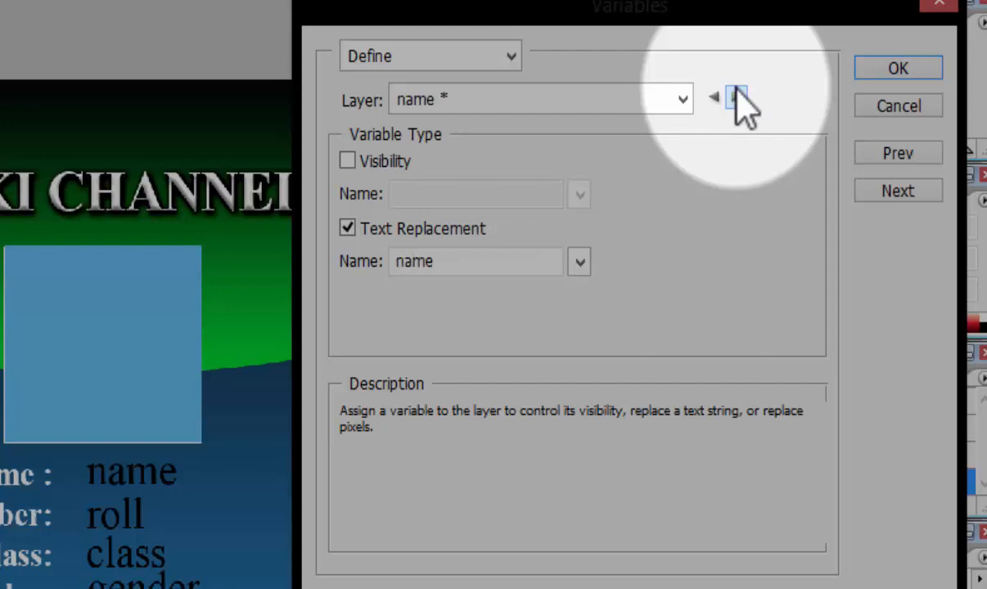
{"action": "left_click", "coordinate": [897, 69]}
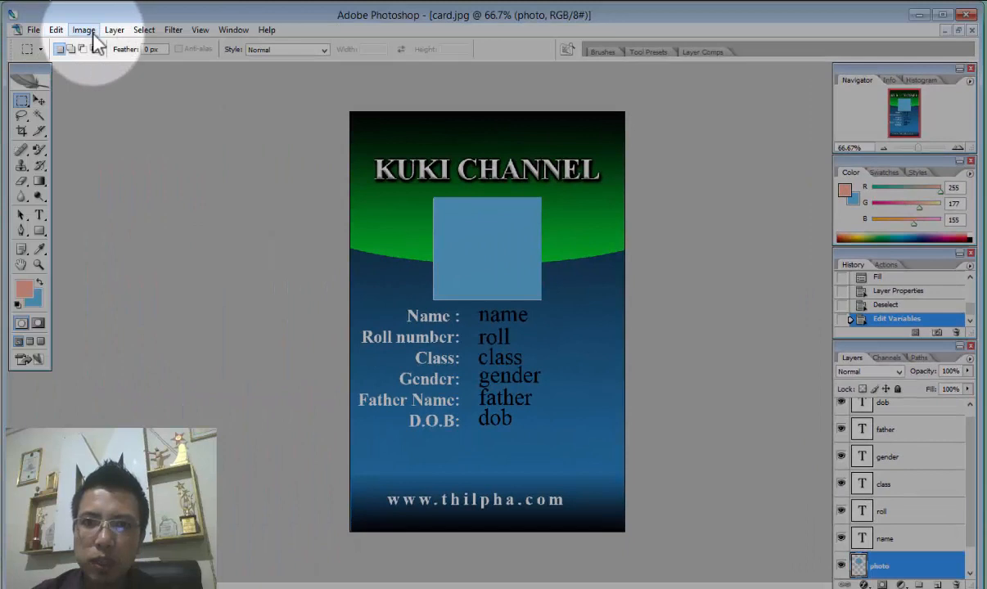
- Open the document's variable data sets and start importing a data set
{"action": "left_click", "coordinate": [83, 29]}
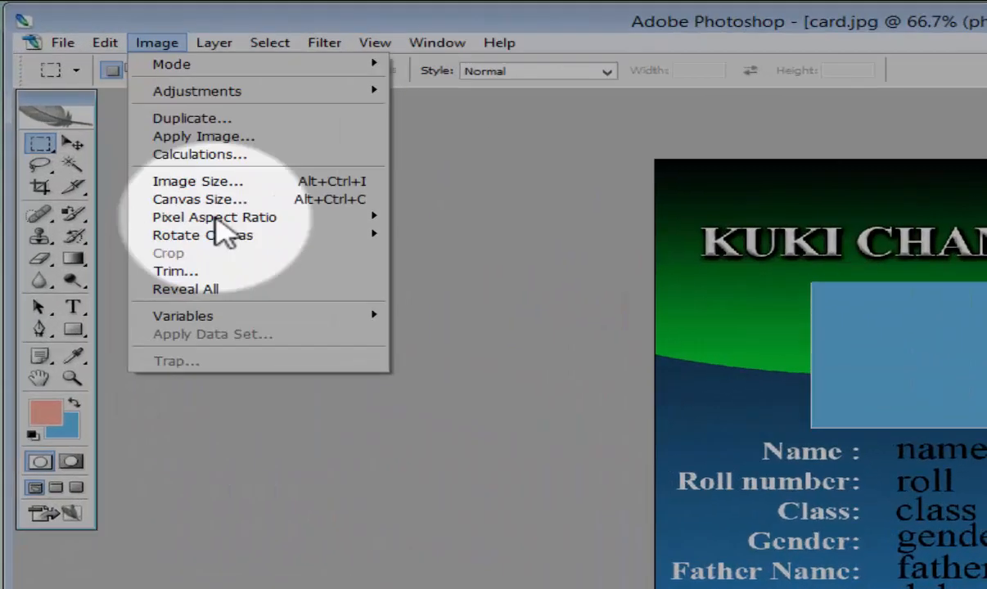
{"action": "mouse_move", "coordinate": [125, 224]}
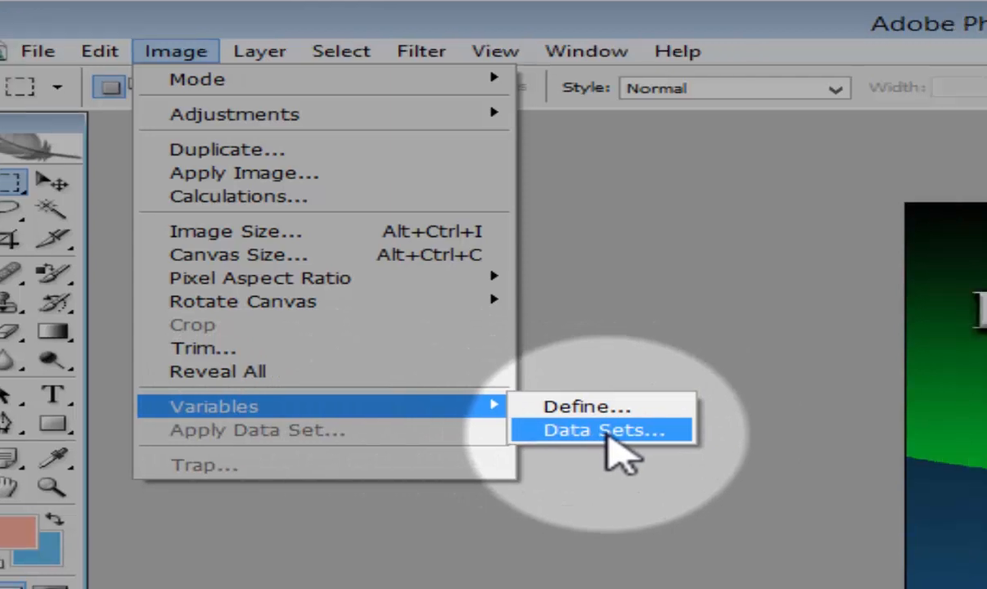
{"action": "left_click", "coordinate": [659, 436]}
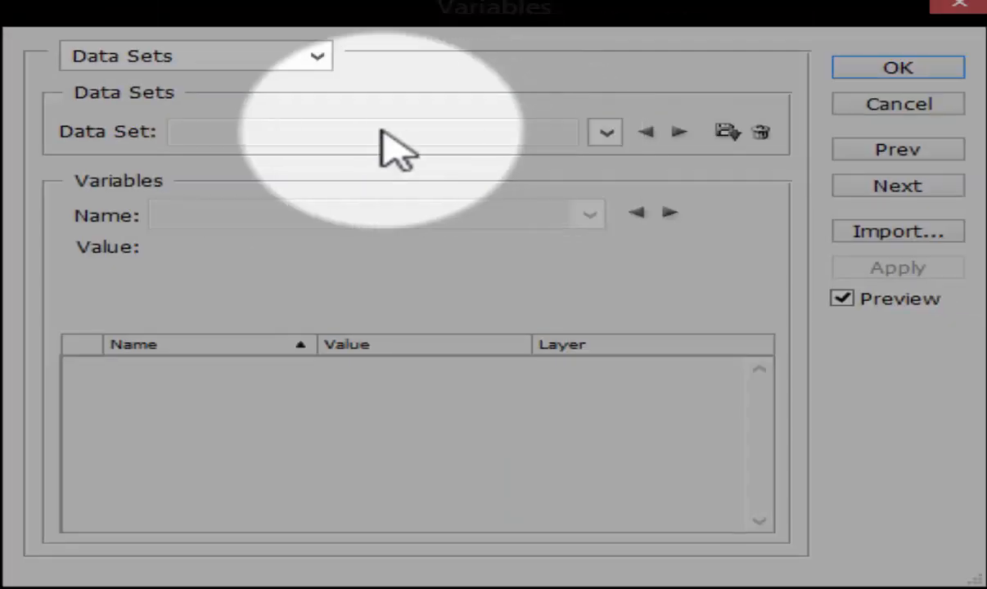
{"action": "left_click", "coordinate": [892, 233]}
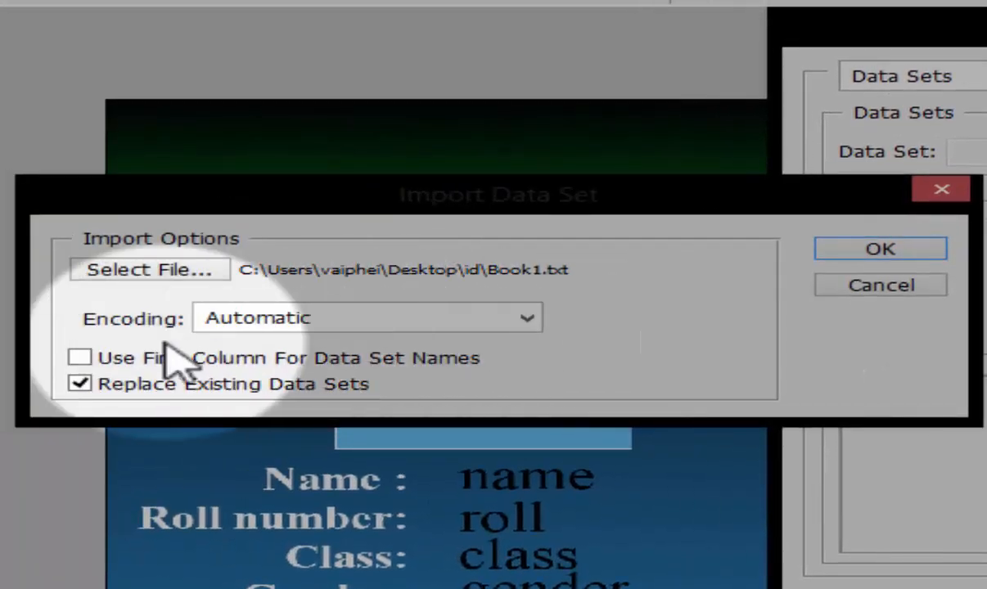
- Load Book1.txt from the id folder as the data set file, checking it against the folder's contents
{"action": "left_click", "coordinate": [147, 270]}
{"action": "left_click", "coordinate": [233, 199]}
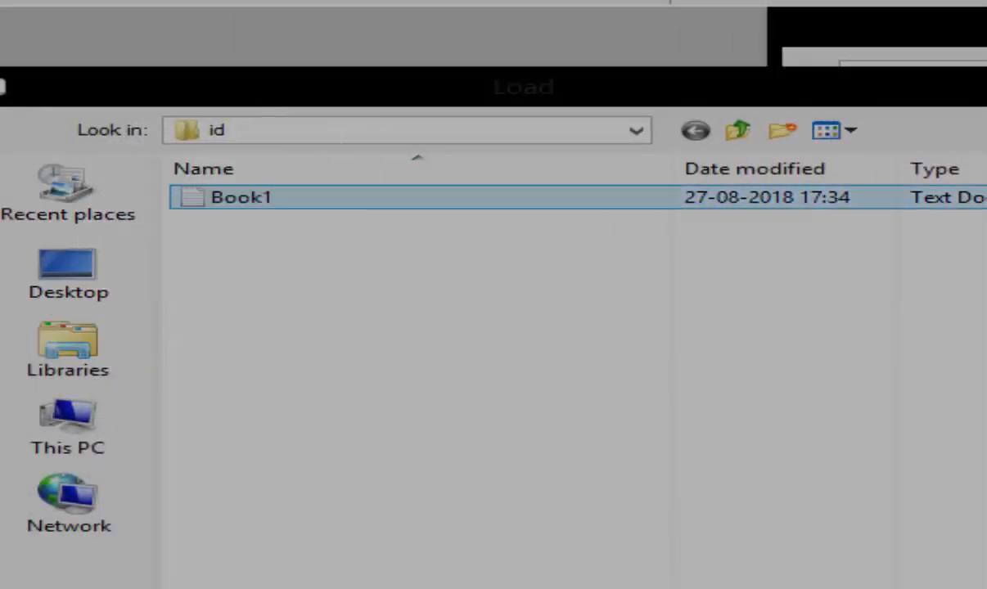
{"action": "left_click", "coordinate": [91, 588]}
{"action": "left_click", "coordinate": [94, 573]}
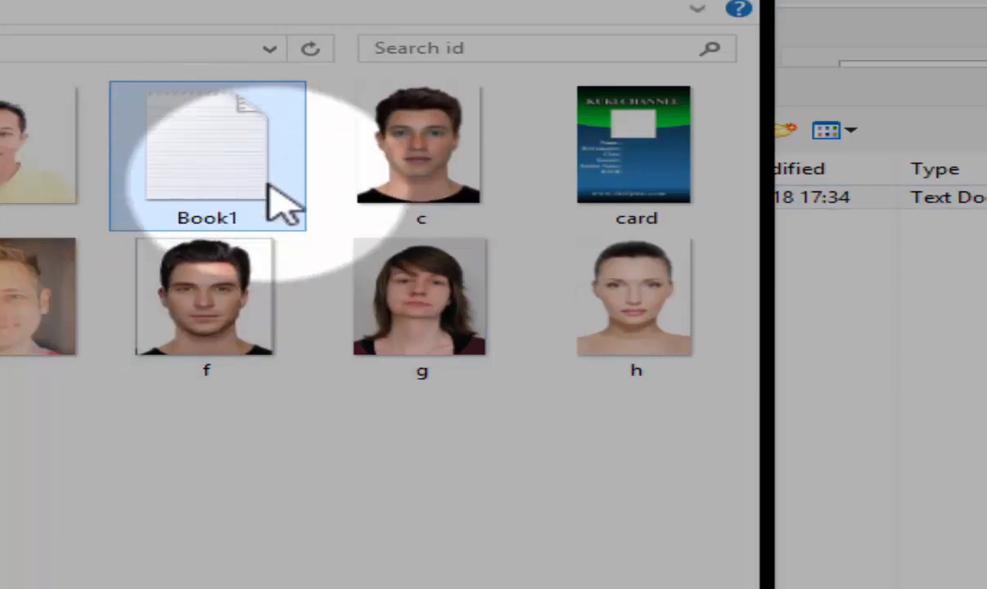
{"action": "left_click", "coordinate": [250, 367], "text": "ctrl"}
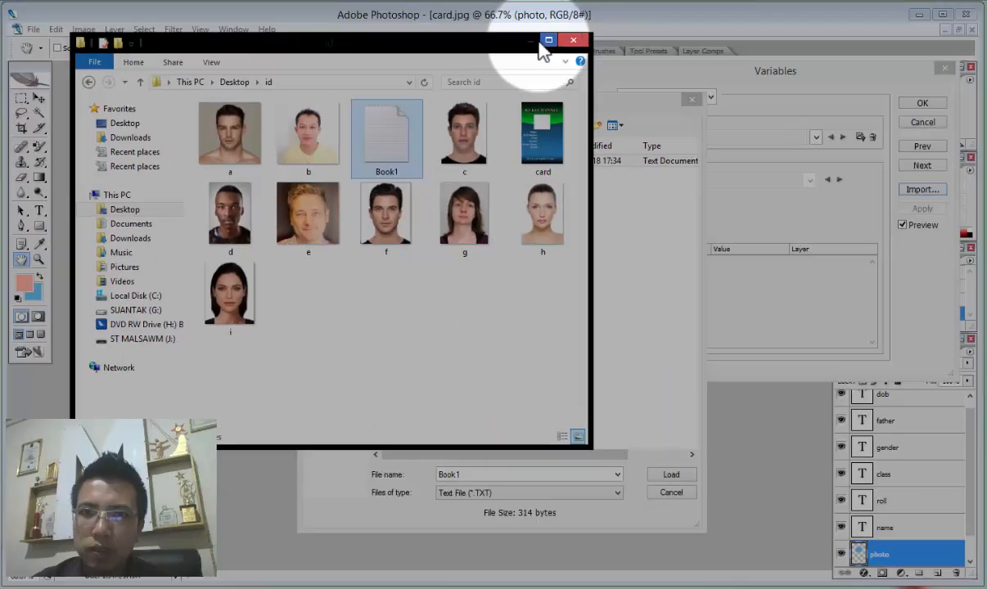
{"action": "left_click", "coordinate": [530, 43]}
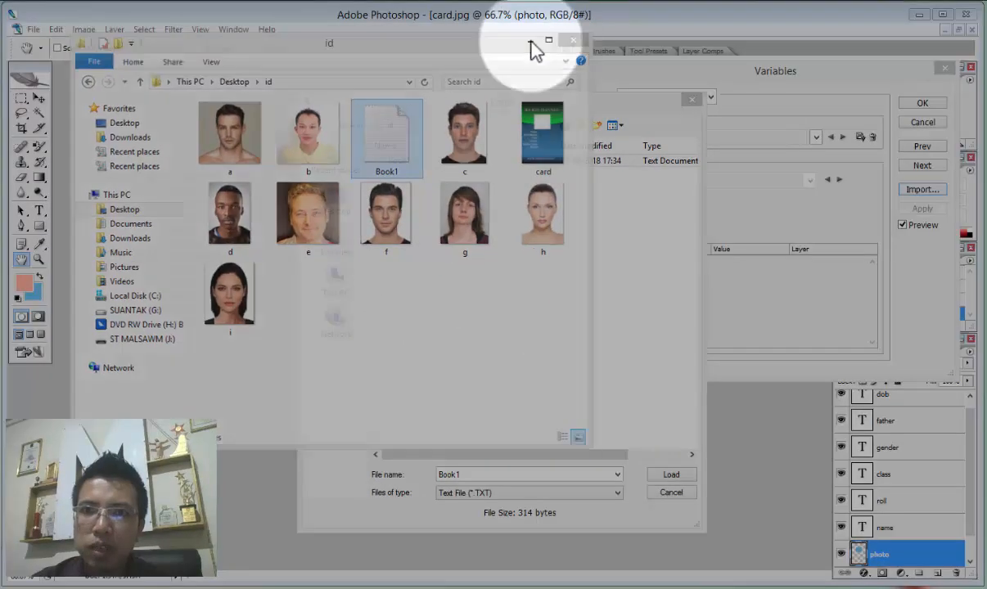
{"action": "left_click", "coordinate": [428, 159]}
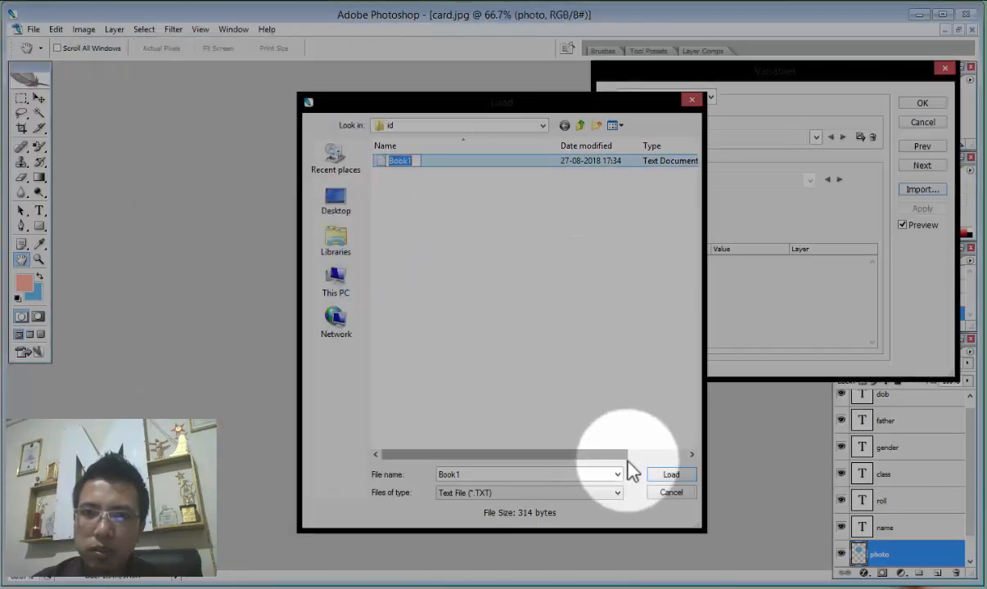
{"action": "left_click", "coordinate": [668, 475]}
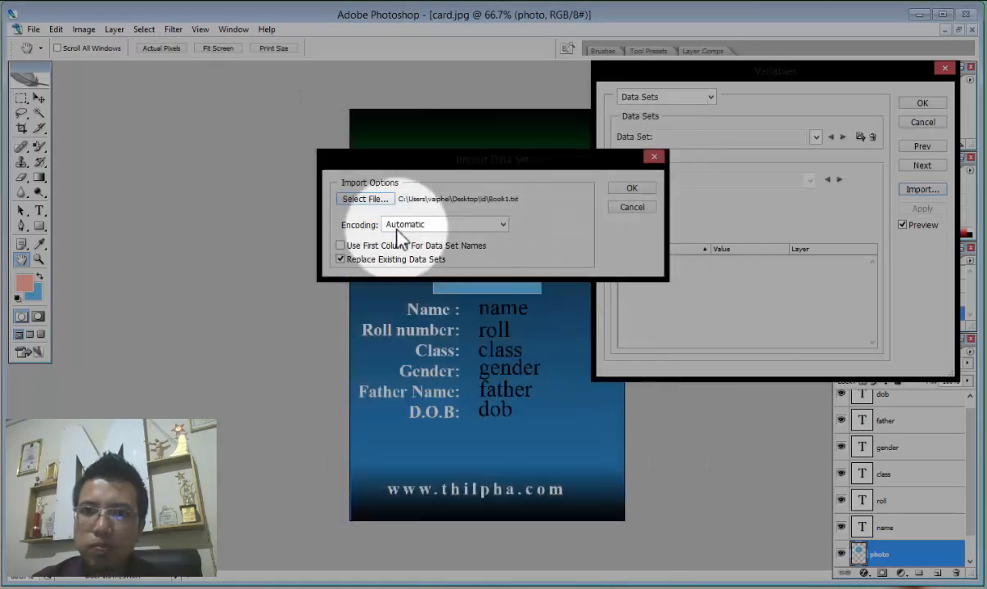
- Import the data sets with automatic encoding, replacing existing ones, and move the Variables dialog clear of the card artwork
{"action": "left_click", "coordinate": [632, 189]}
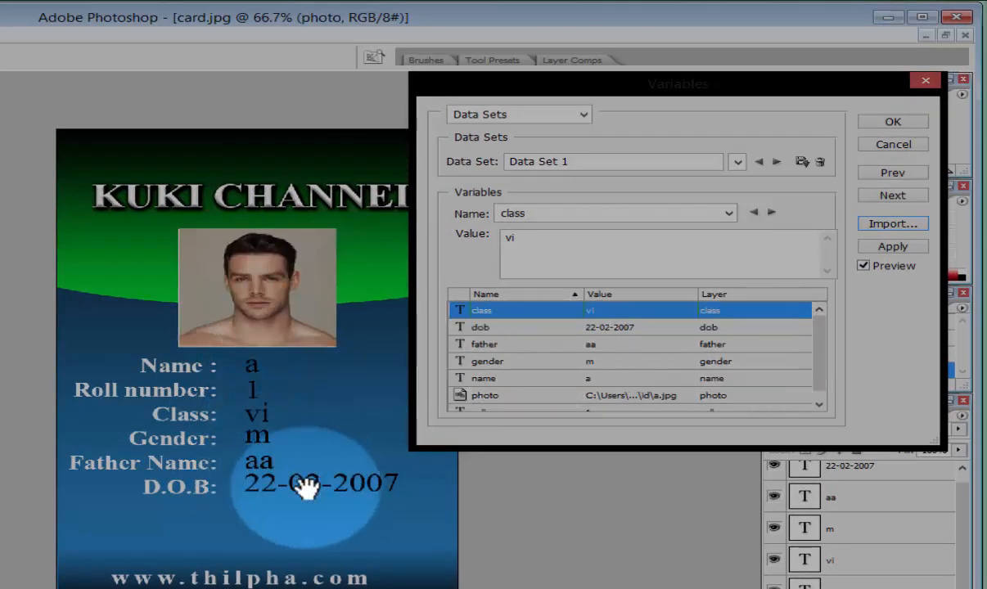
{"action": "left_click_drag", "start_coordinate": [549, 87], "coordinate": [601, 92]}
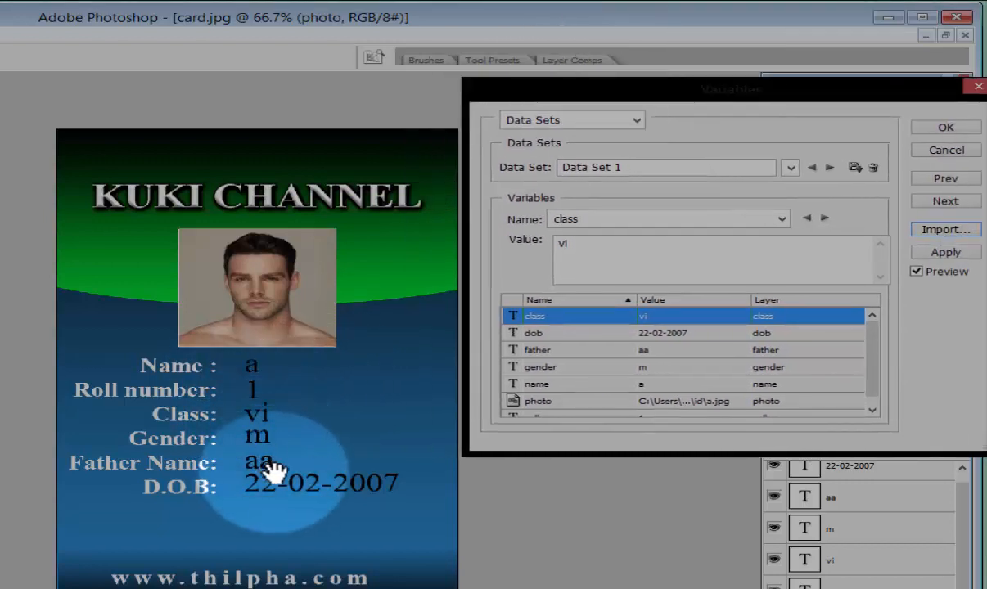
{"action": "left_click_drag", "start_coordinate": [660, 92], "coordinate": [636, 95]}
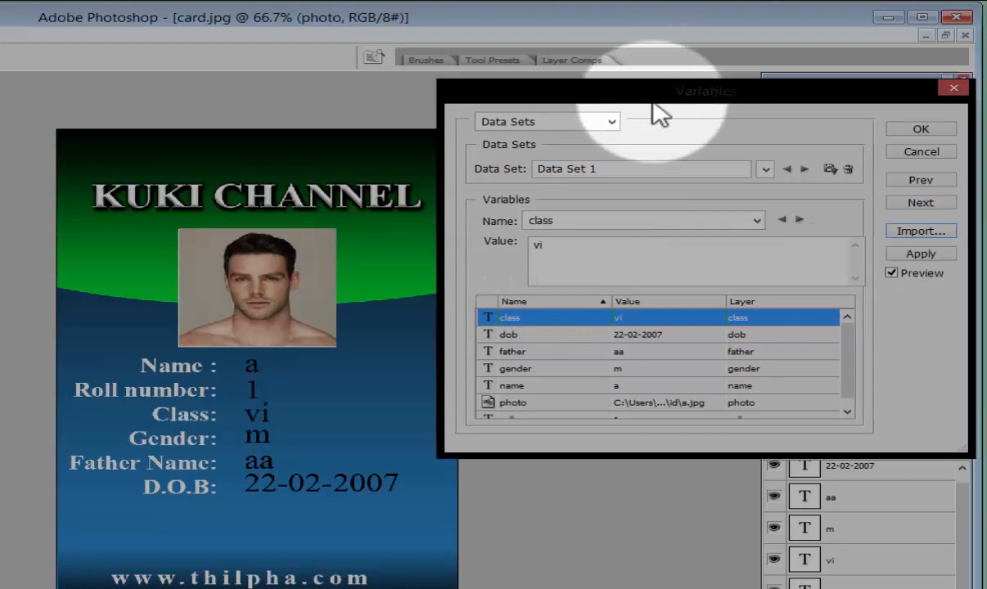
- Preview the imported data sets one after another on the card artwork and accept the data sets
{"action": "left_click", "coordinate": [805, 169]}
{"action": "left_click", "coordinate": [805, 170]}
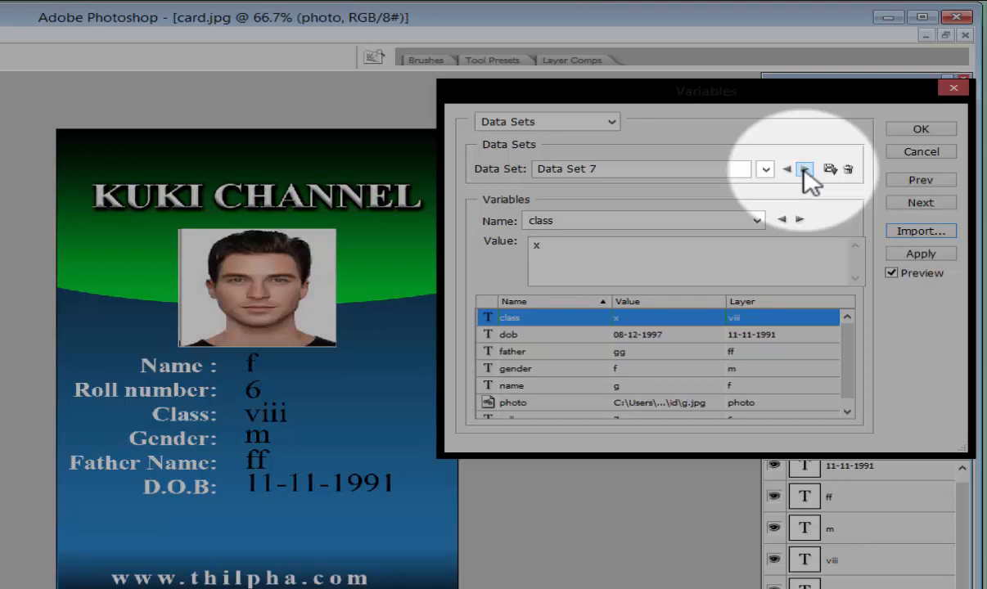
{"action": "left_click", "coordinate": [804, 169]}
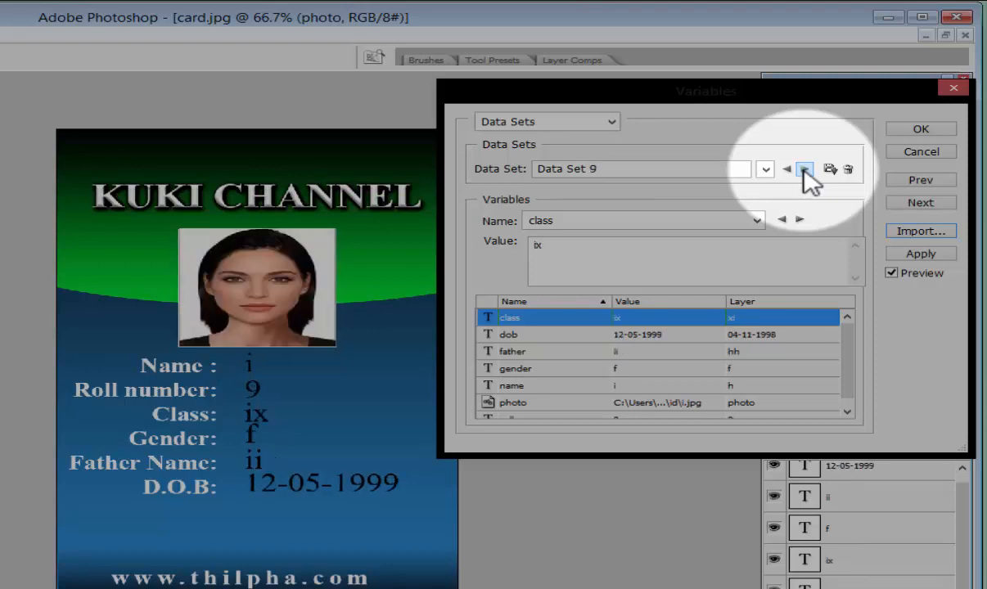
{"action": "left_click", "coordinate": [804, 169]}
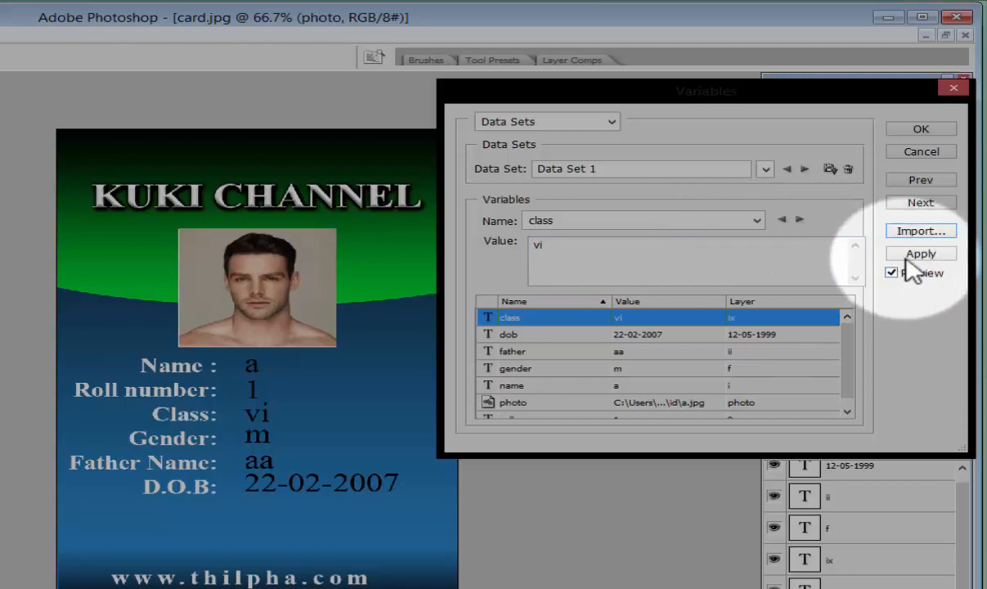
{"action": "left_click", "coordinate": [920, 129]}
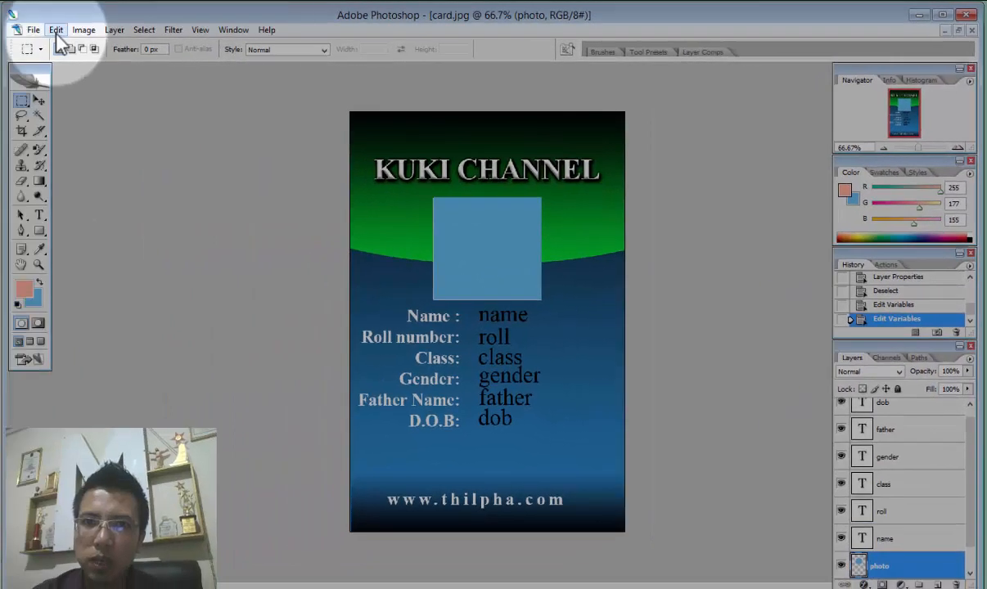
- Start exporting the data sets as files, creating a new folder named id card inside the id folder as the destination
{"action": "left_click", "coordinate": [33, 30]}
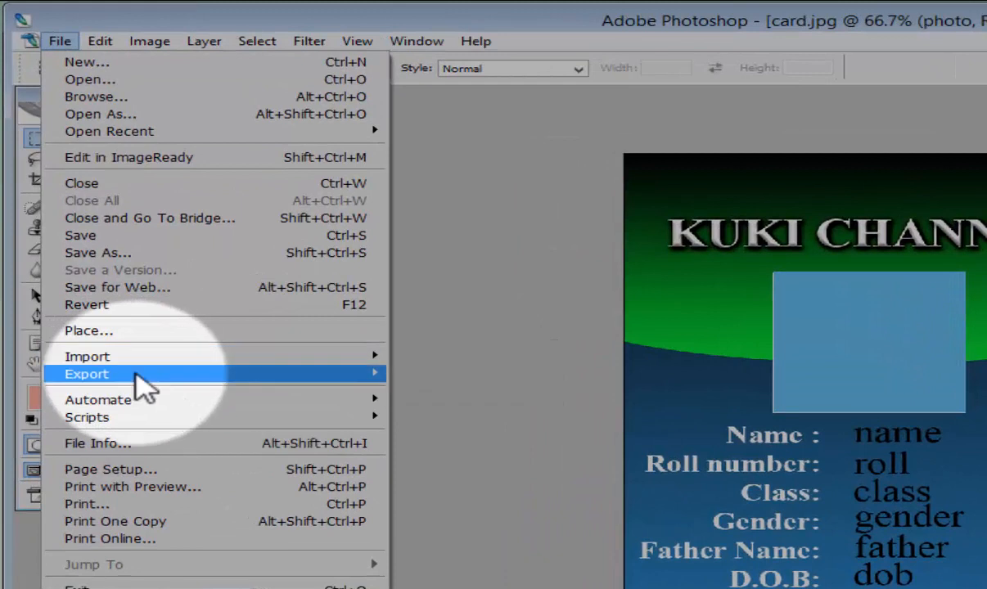
{"action": "mouse_move", "coordinate": [216, 373]}
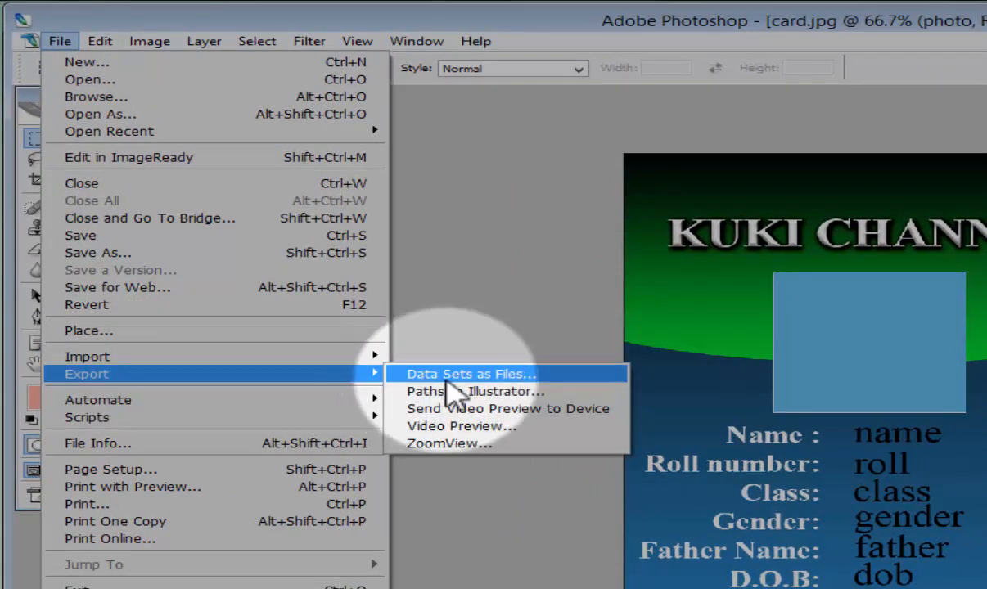
{"action": "left_click", "coordinate": [508, 375]}
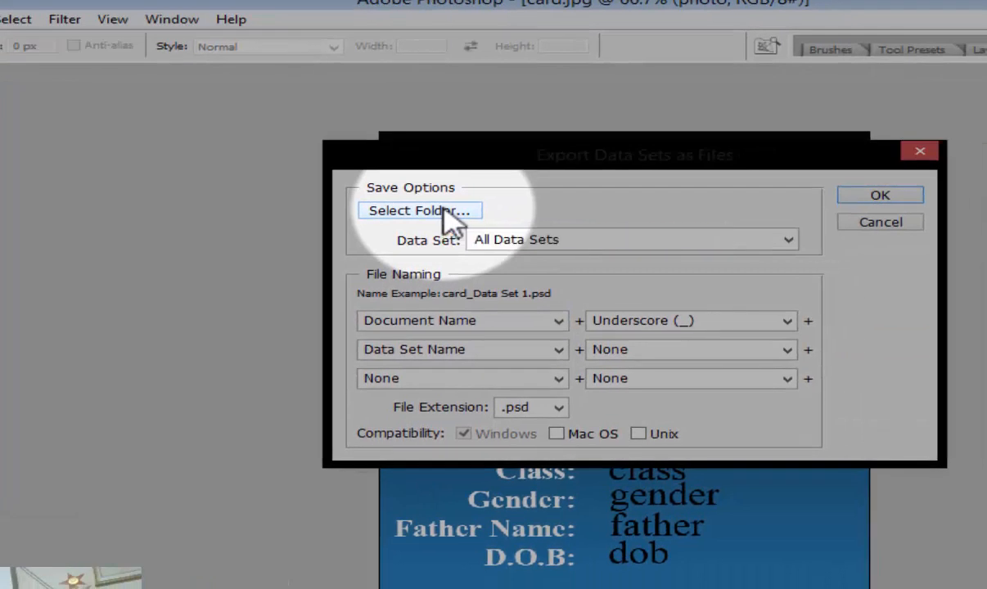
{"action": "left_click", "coordinate": [689, 234]}
{"action": "left_click", "coordinate": [522, 330]}
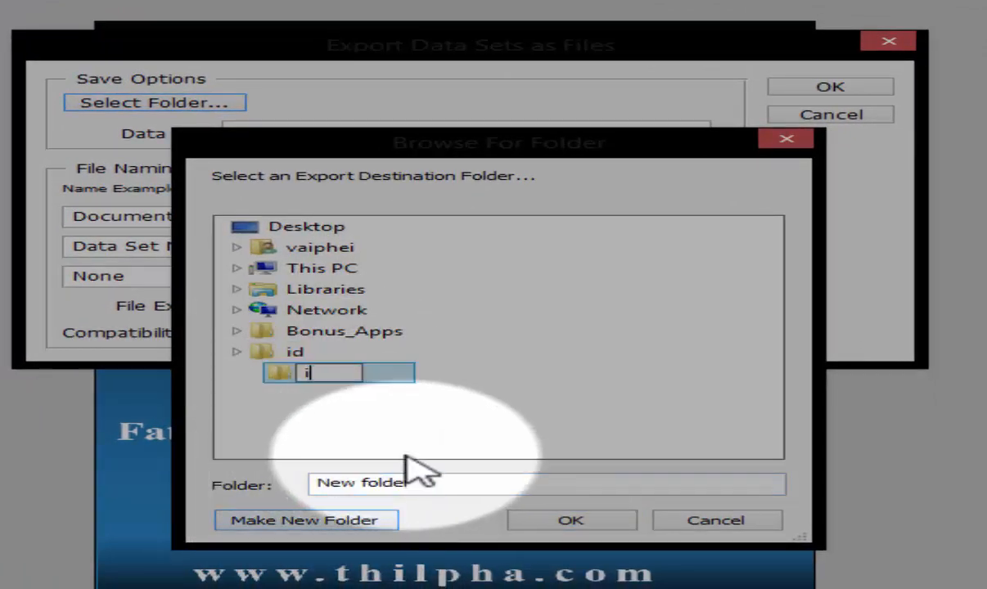
{"action": "type", "text": "d card"}
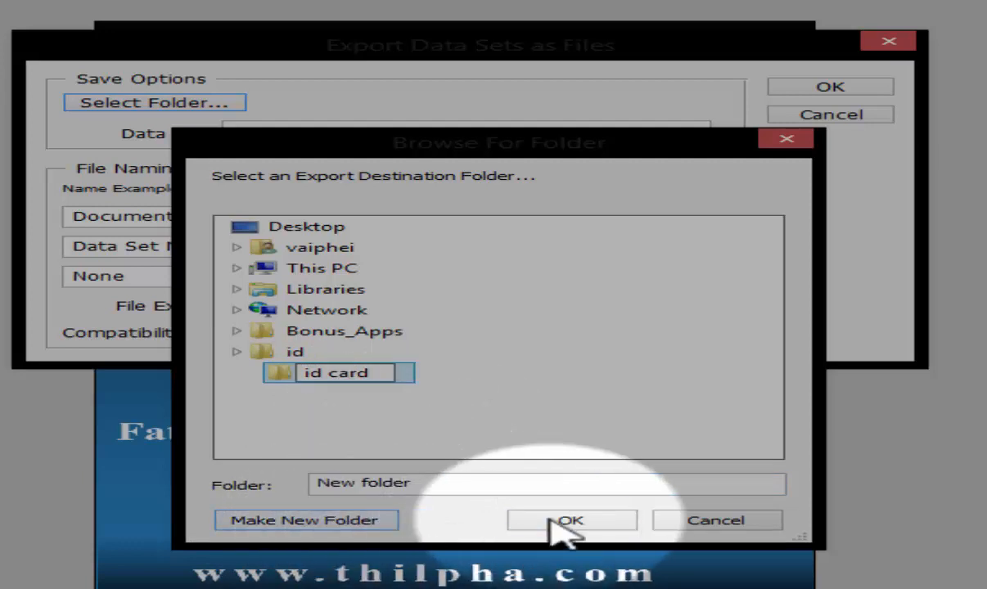
{"action": "left_click", "coordinate": [570, 522]}
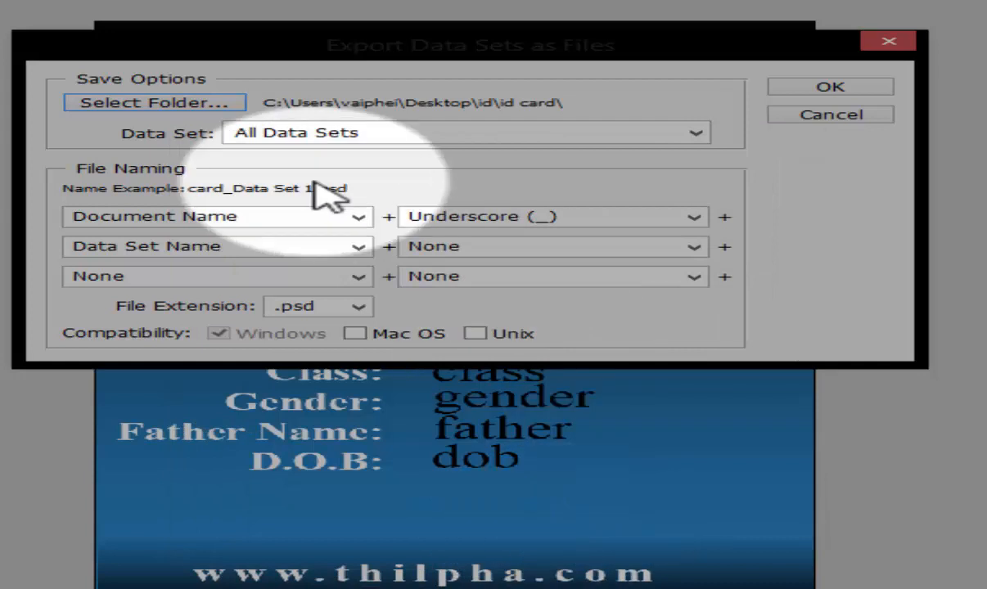
- Export all data sets as .psd files named by document name, underscore and data set name, and check the files in the id card folder
{"action": "left_click", "coordinate": [359, 216]}
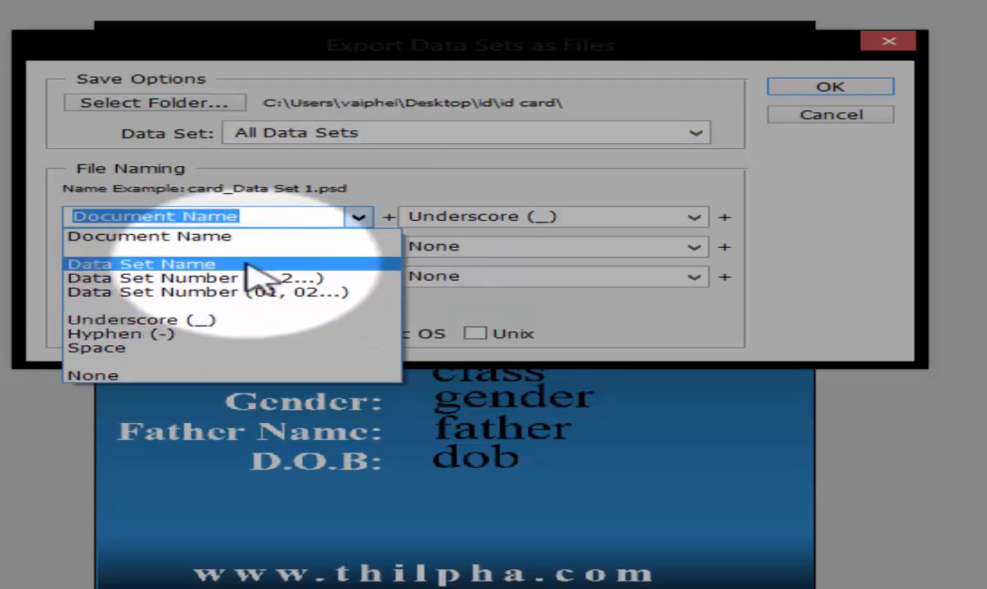
{"action": "left_click", "coordinate": [360, 217]}
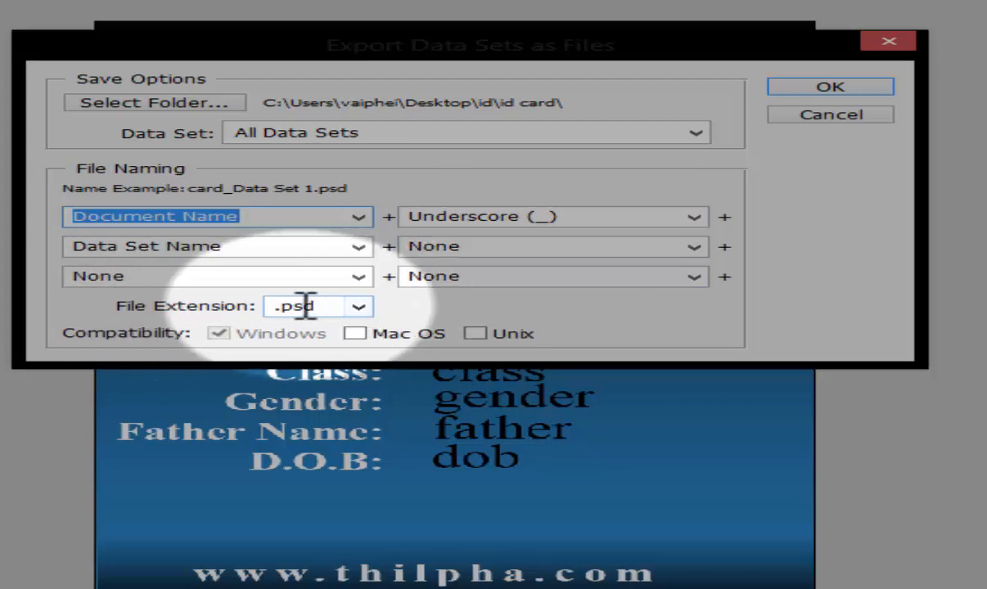
{"action": "left_click", "coordinate": [828, 90]}
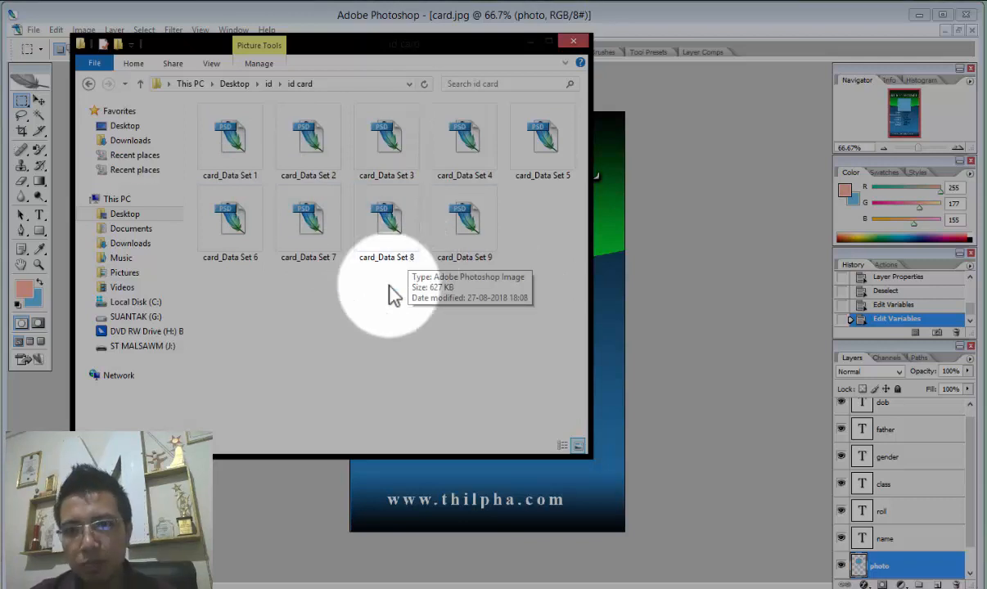
{"action": "left_click", "coordinate": [529, 45]}
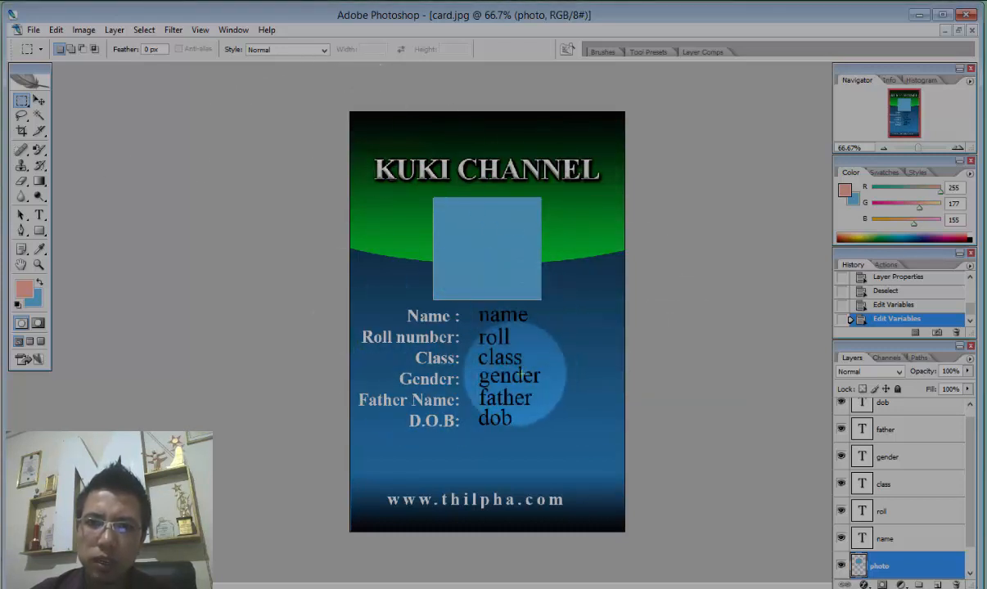
{"action": "left_click", "coordinate": [81, 33]}
{"action": "mouse_move", "coordinate": [190, 221]}
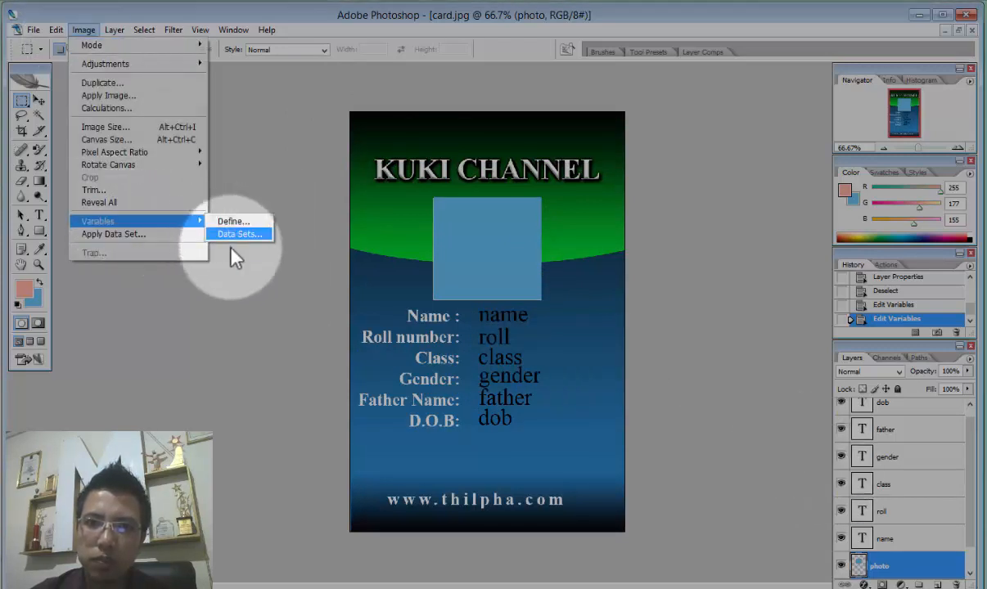
{"action": "left_click", "coordinate": [304, 382]}
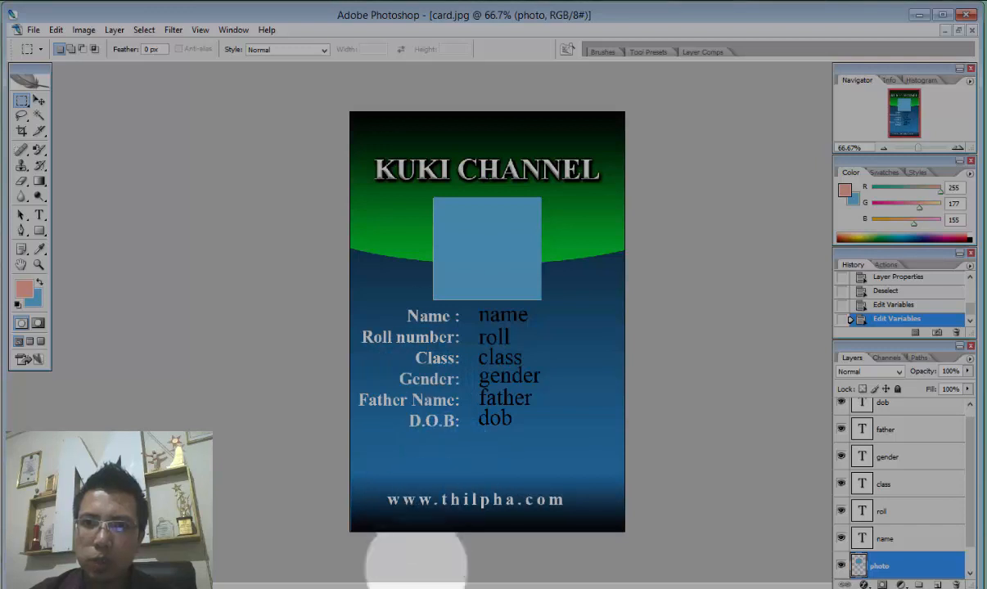
- Review the student records in the Book1 text file and the exported PSD files in the id card folder
{"action": "left_click", "coordinate": [403, 587]}
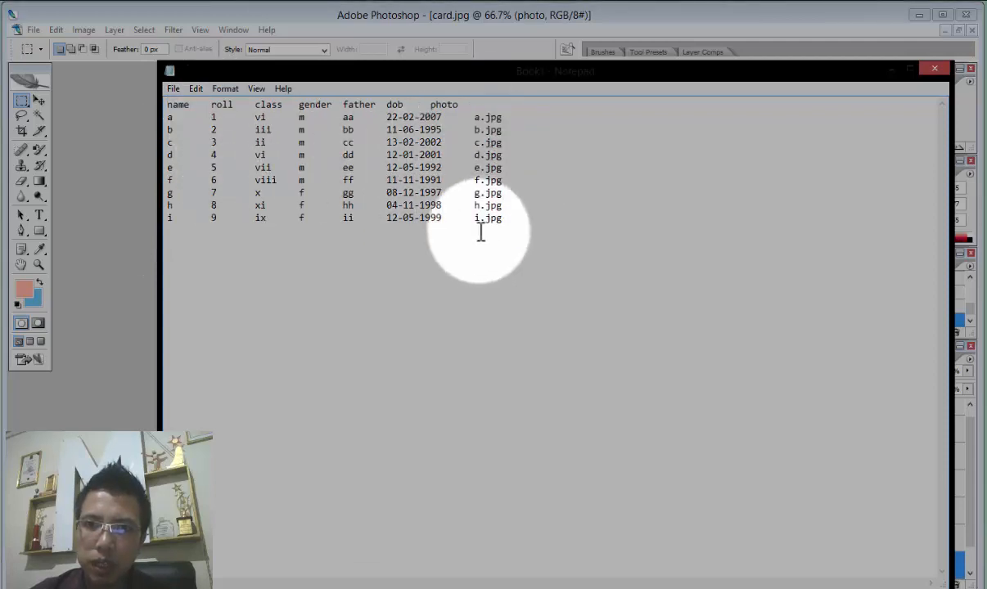
{"action": "left_click", "coordinate": [930, 72]}
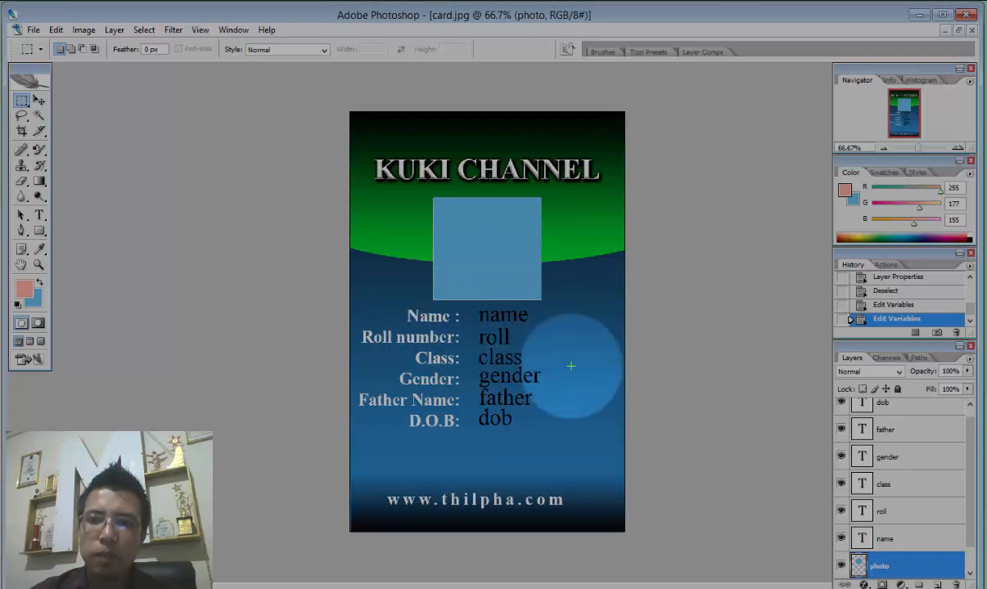
{"action": "left_click", "coordinate": [192, 587]}
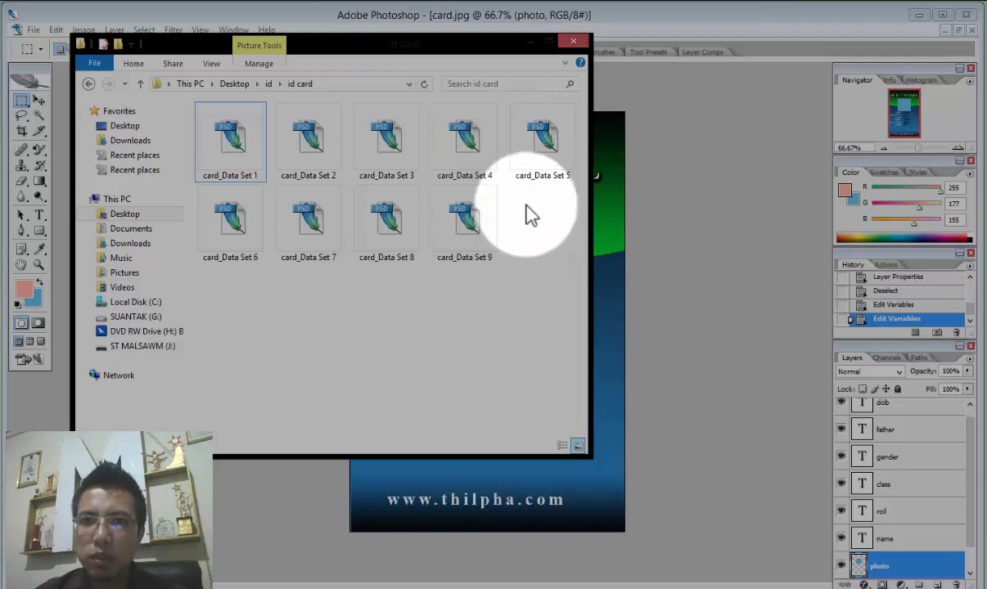
{"action": "left_click", "coordinate": [653, 95]}
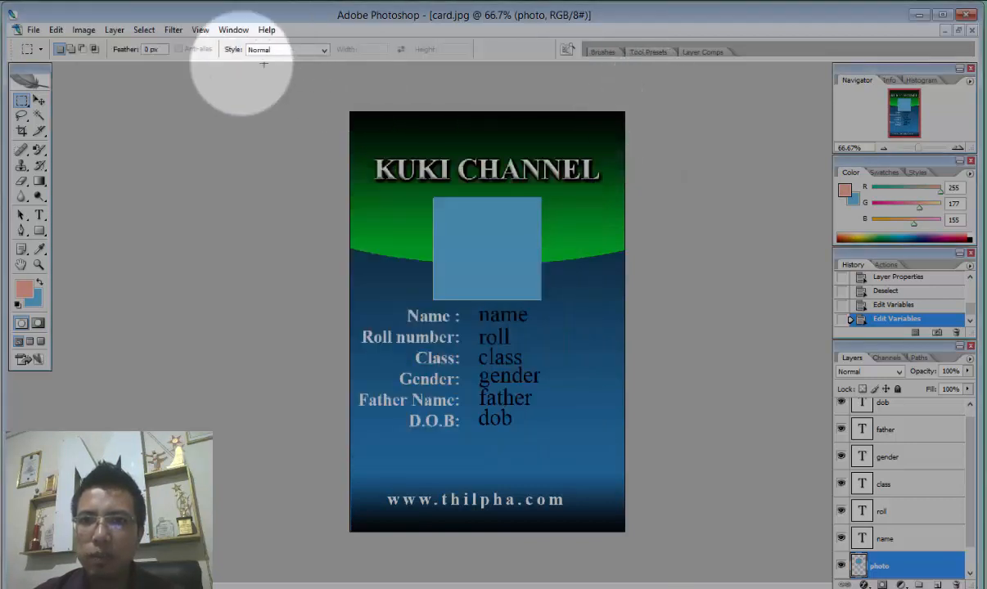
- Close card.jpg and open card_Data Set 1.psd from the id card folder in Photoshop
{"action": "left_click", "coordinate": [971, 29]}
{"action": "left_click", "coordinate": [490, 246]}
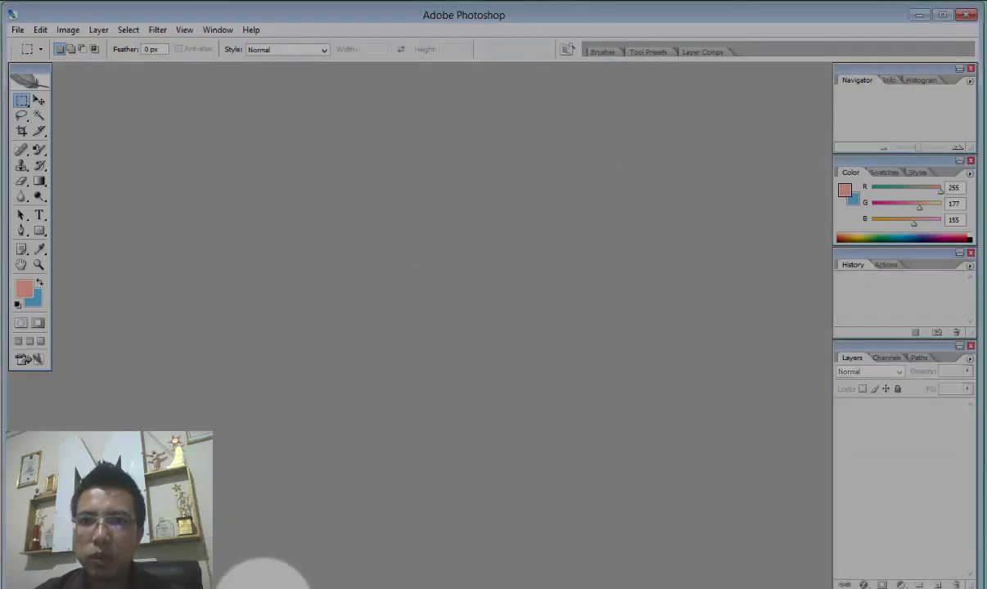
{"action": "key", "text": "alt+Tab"}
{"action": "left_click", "coordinate": [246, 184]}
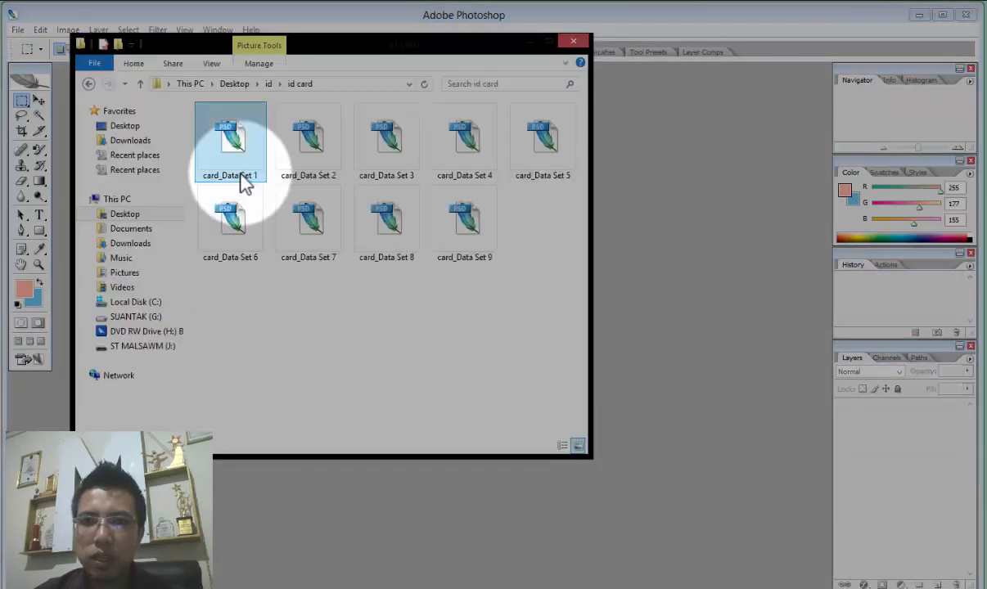
{"action": "double_click", "coordinate": [241, 166]}
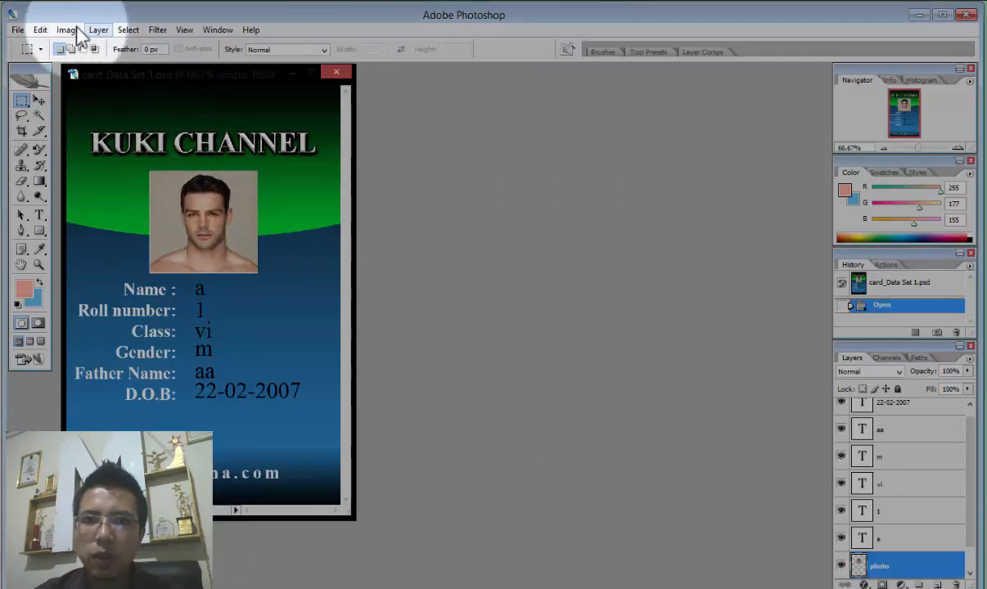
- Save a copy of card_Data Set 1 as a JPEG in the id card folder at Maximum quality with Baseline (Standard) format
{"action": "left_click", "coordinate": [20, 31]}
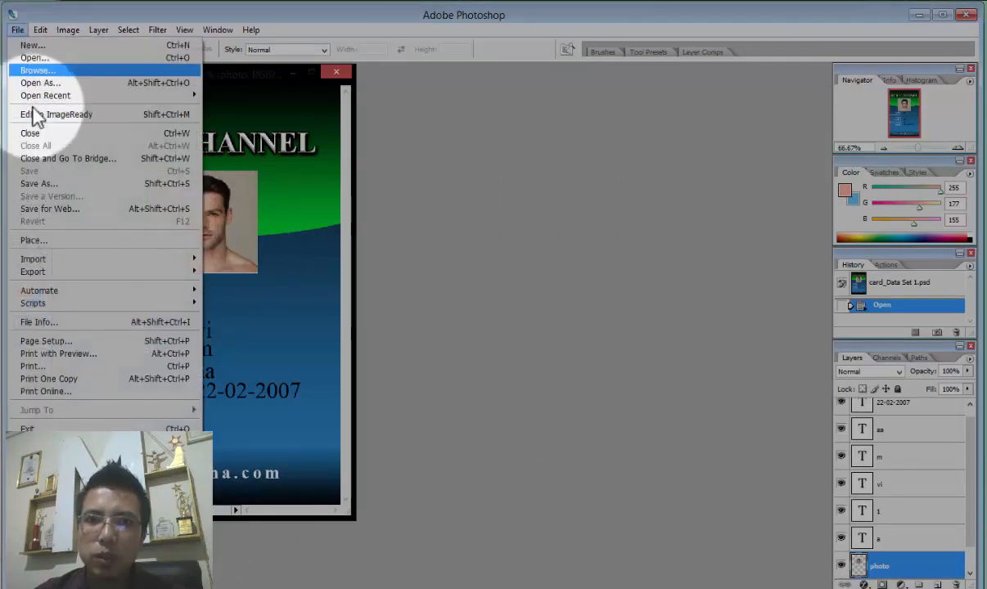
{"action": "left_click", "coordinate": [44, 183]}
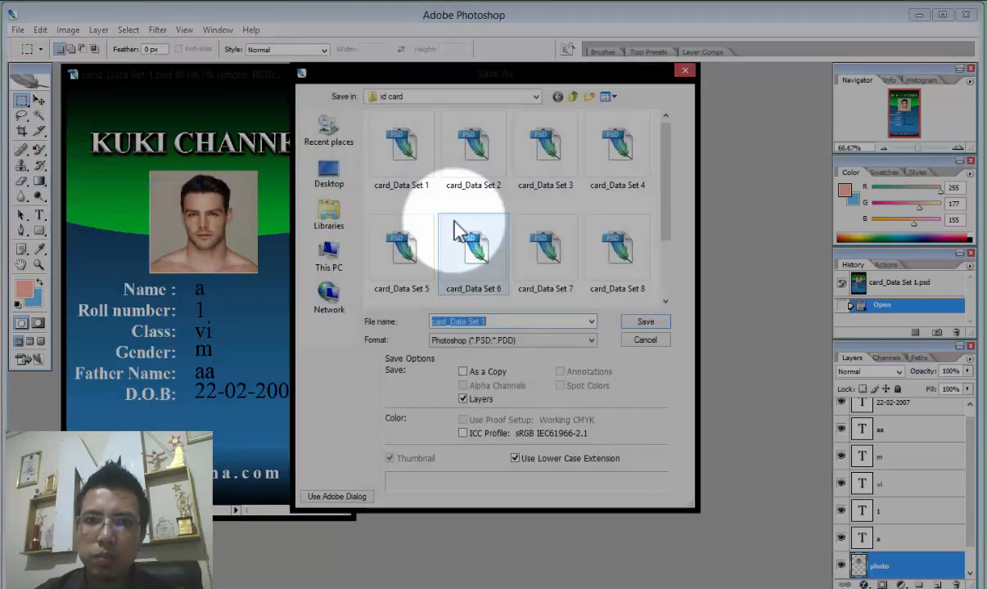
{"action": "left_click", "coordinate": [499, 340]}
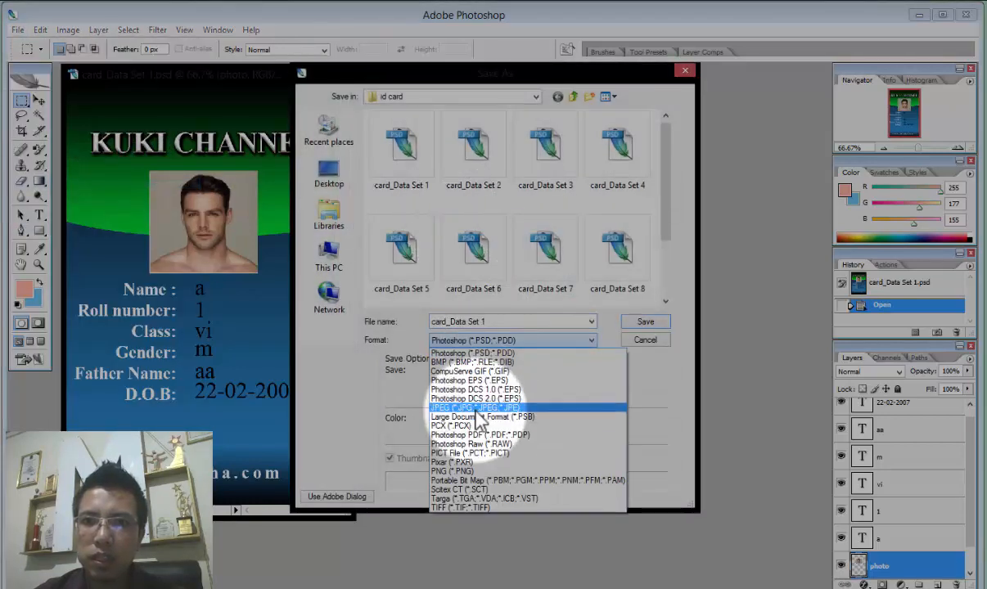
{"action": "left_click", "coordinate": [477, 408]}
{"action": "left_click", "coordinate": [646, 323]}
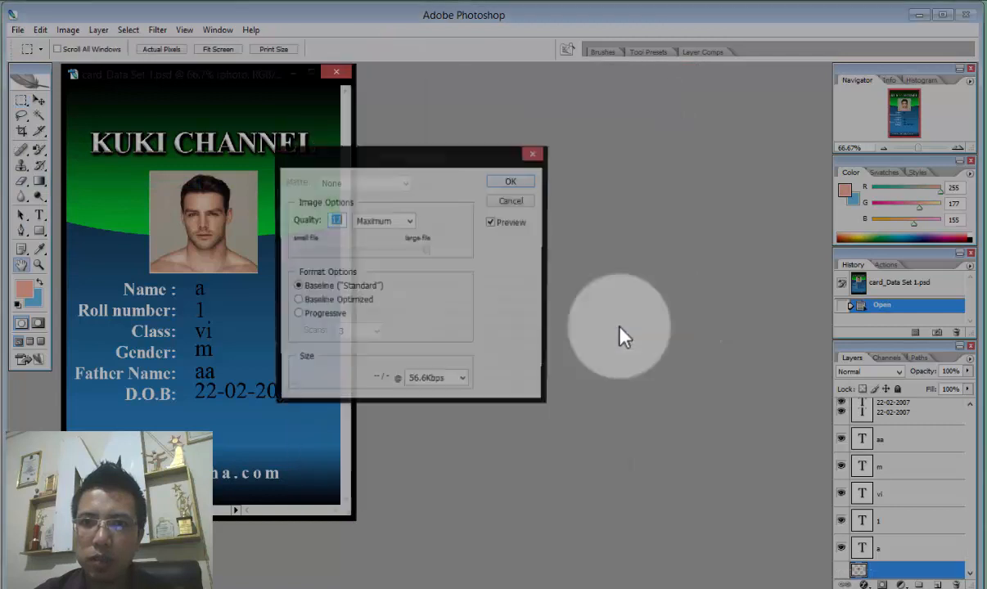
{"action": "left_click", "coordinate": [506, 184]}
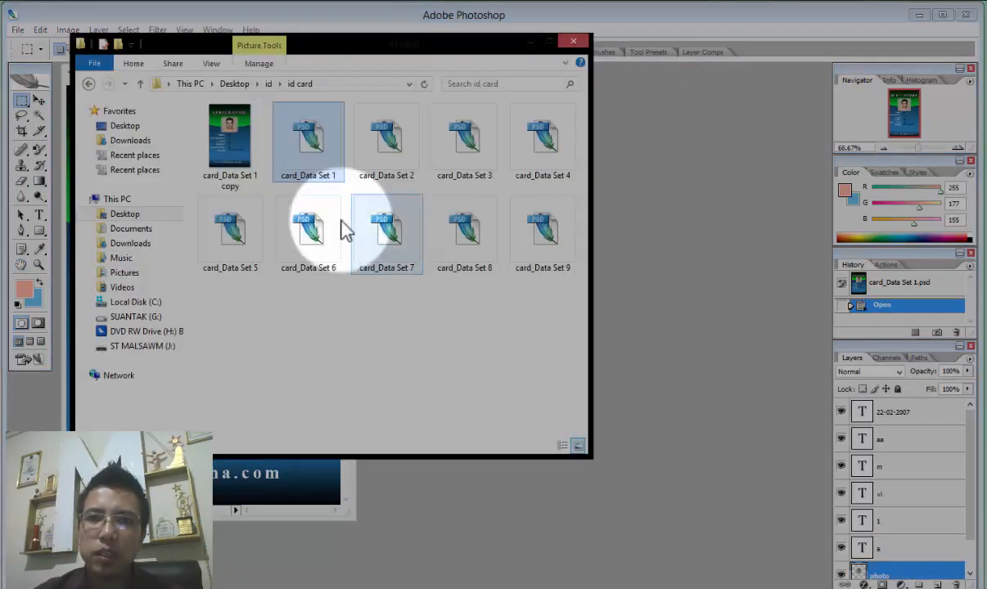
- Inspect the saved JPEG of card_Data Set 1 in the image viewer at different magnifications and close it
{"action": "double_click", "coordinate": [232, 136]}
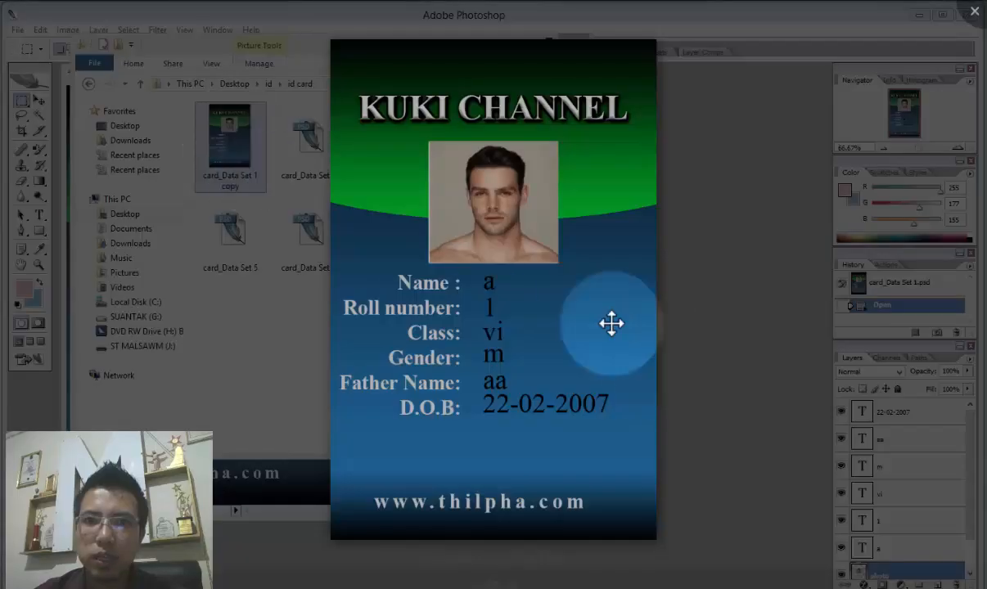
{"action": "scroll", "coordinate": [546, 302], "scroll_direction": "up", "scroll_amount": 5}
{"action": "scroll", "coordinate": [546, 302], "scroll_direction": "up", "scroll_amount": 1}
{"action": "left_click_drag", "start_coordinate": [535, 327], "coordinate": [598, 340]}
{"action": "scroll", "coordinate": [598, 342], "scroll_direction": "down", "scroll_amount": 2}
{"action": "scroll", "coordinate": [598, 342], "scroll_direction": "down", "scroll_amount": 4}
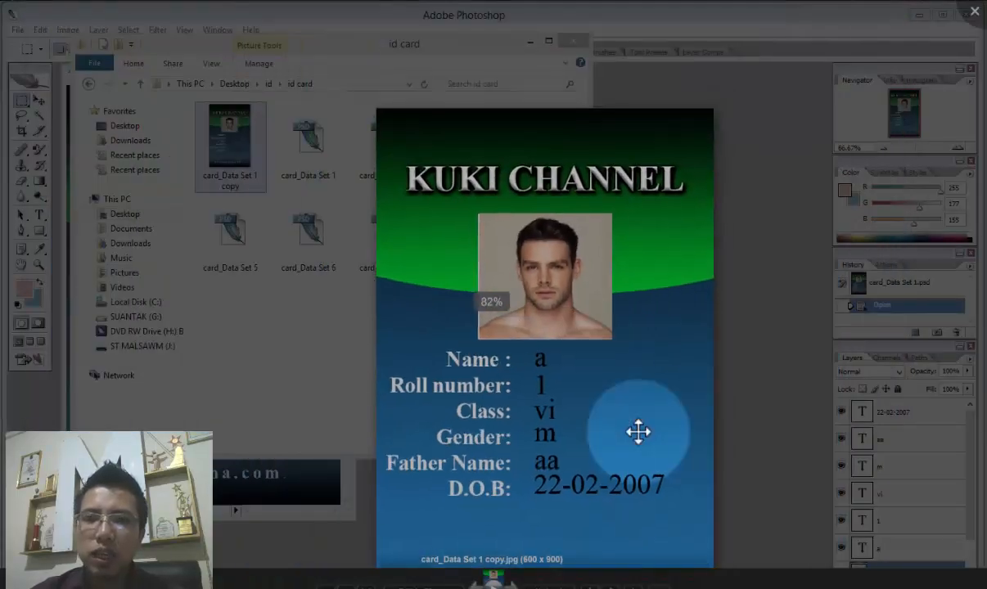
{"action": "left_click", "coordinate": [974, 12]}
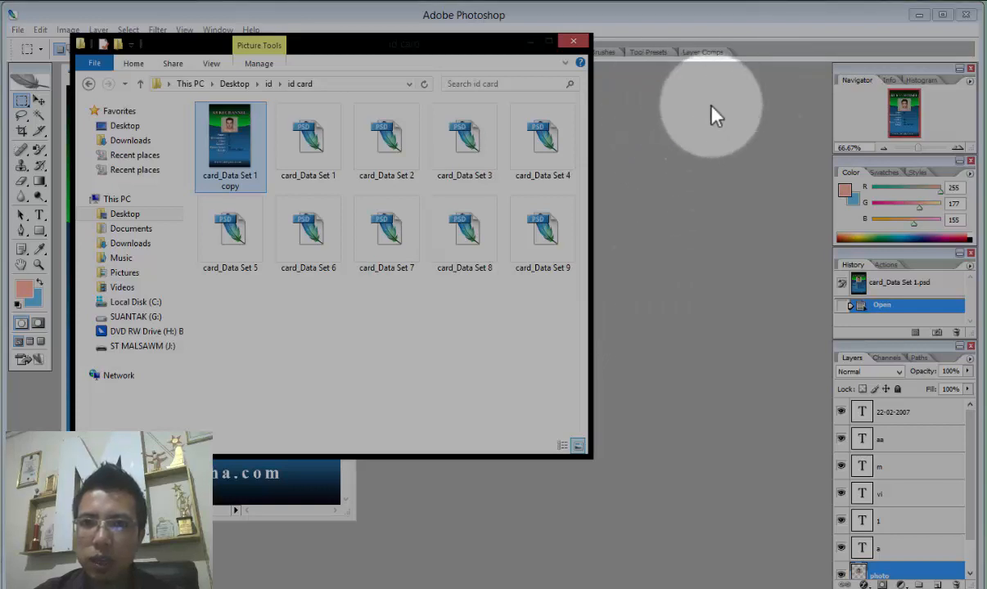
- Delete the JPEG copy of card_Data Set 1 from the id card folder and move the open PSD's window toward the middle of the workspace
{"action": "left_click_drag", "start_coordinate": [485, 61], "coordinate": [491, 114]}
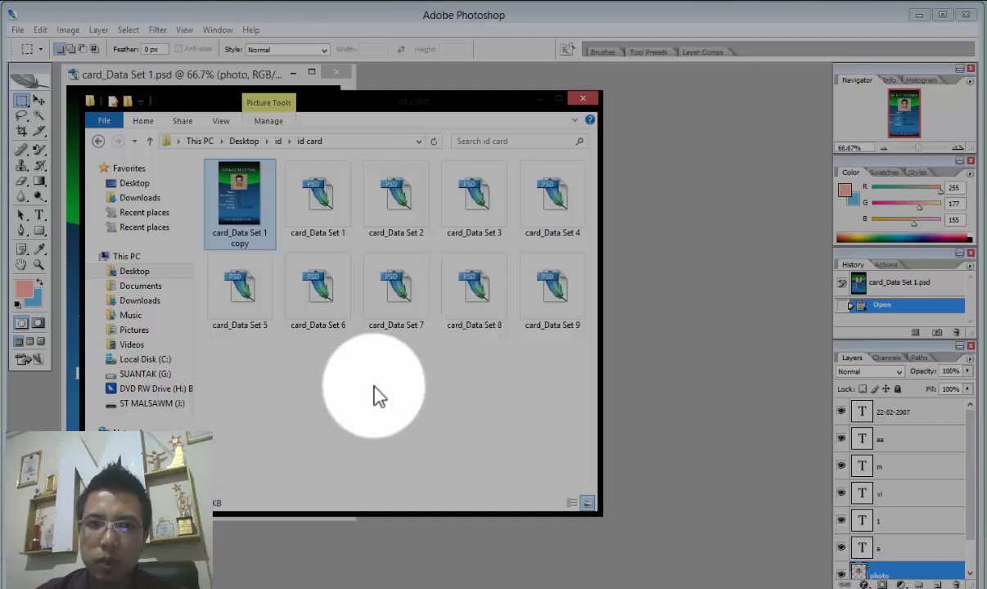
{"action": "right_click", "coordinate": [252, 227]}
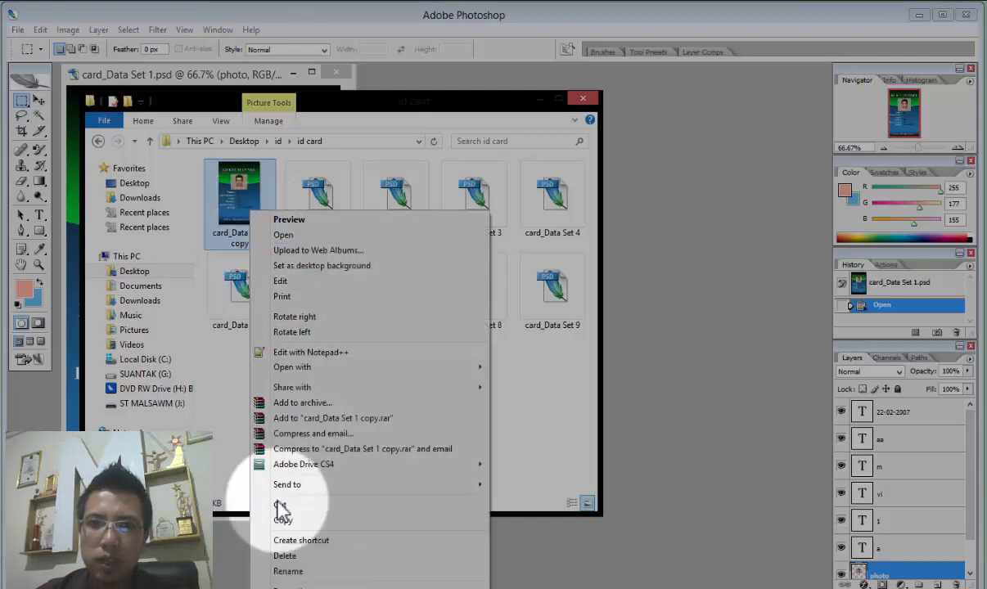
{"action": "left_click", "coordinate": [285, 556]}
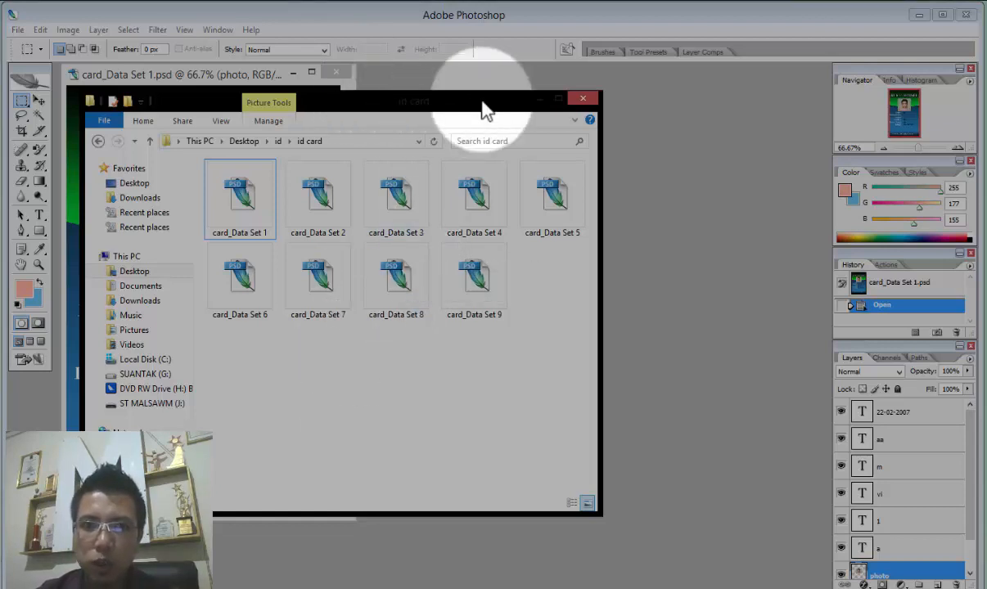
{"action": "left_click", "coordinate": [539, 99]}
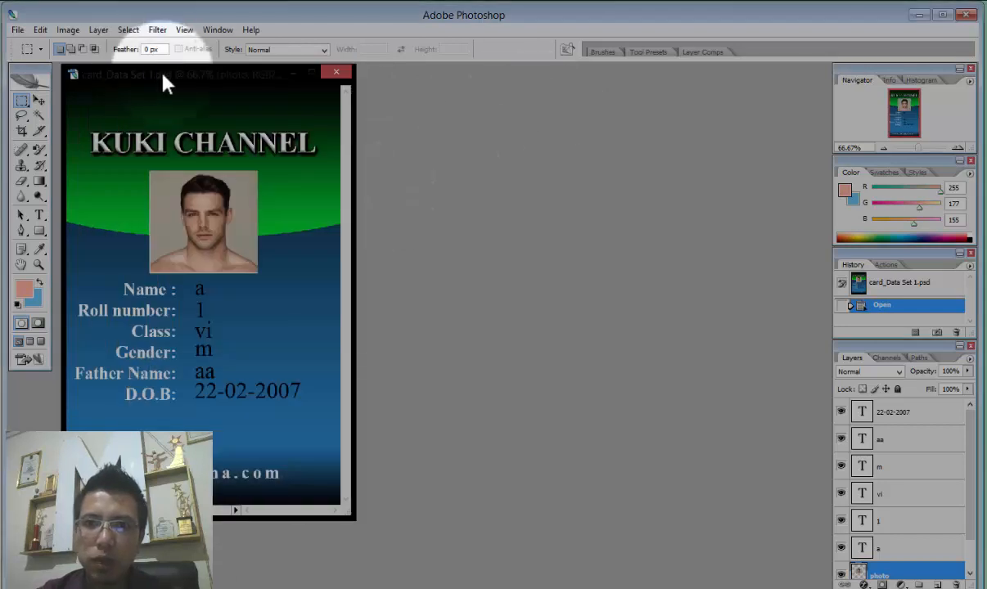
{"action": "left_click_drag", "start_coordinate": [178, 83], "coordinate": [350, 117]}
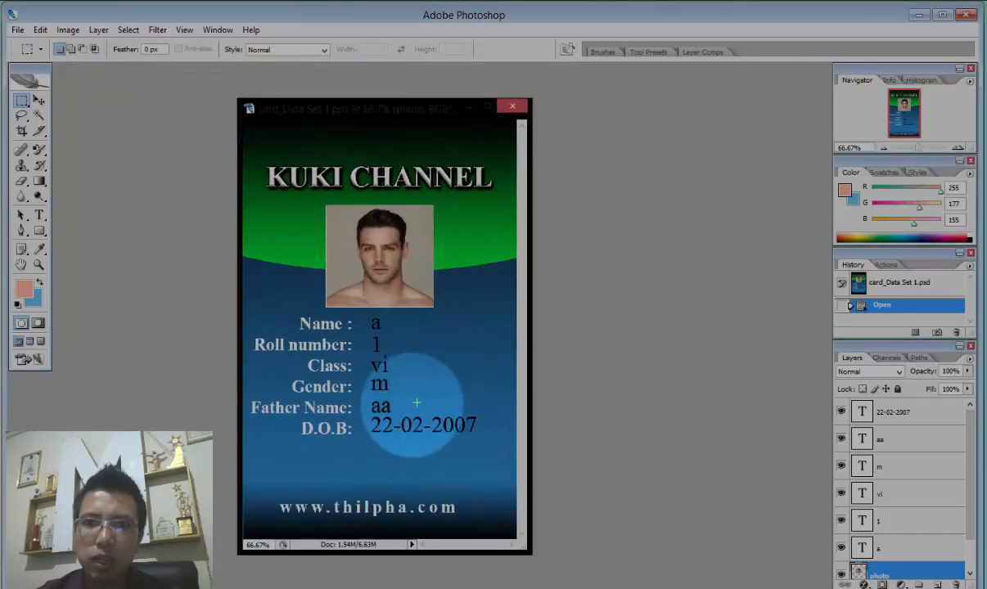